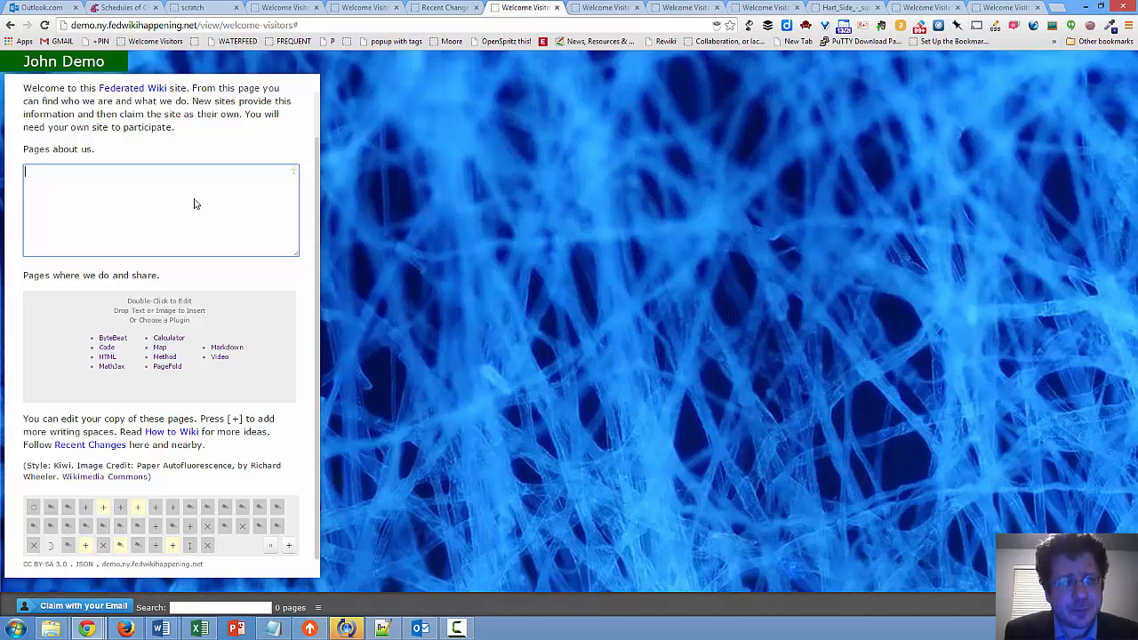
Enter the author's full name in double square brackets as a wiki link under "Pages about us" and save it
type("[[")
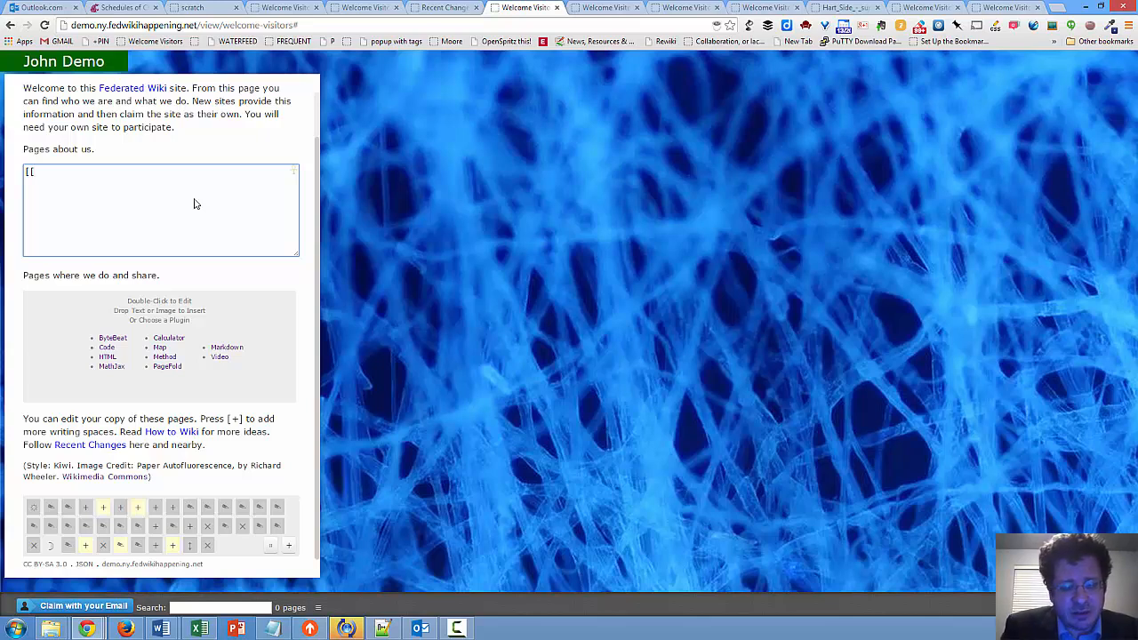
type("John")
key("BackSpace")
key("BackSpace")
key("BackSpace")
key("BackSpace")
key("BackSpace")
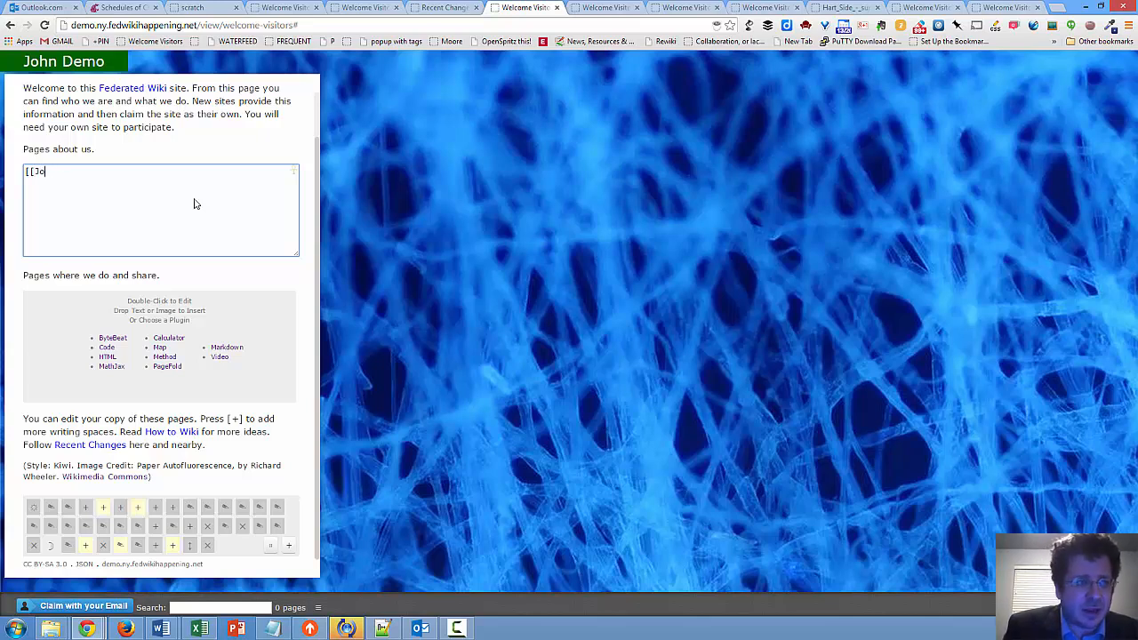
type("Mike ")
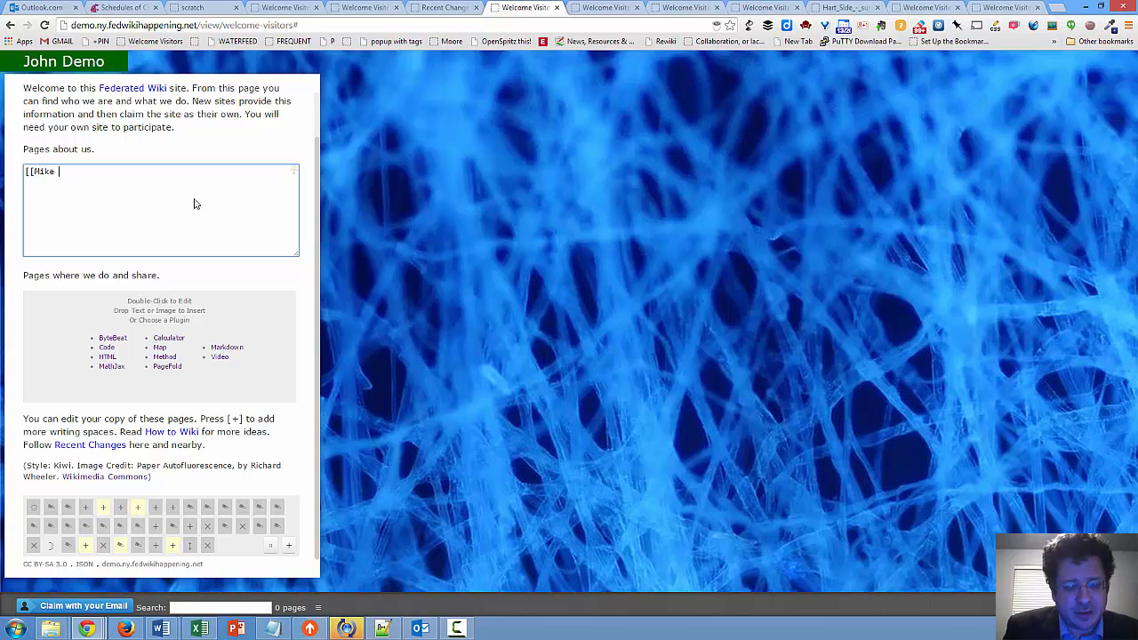
type("Caulfield")
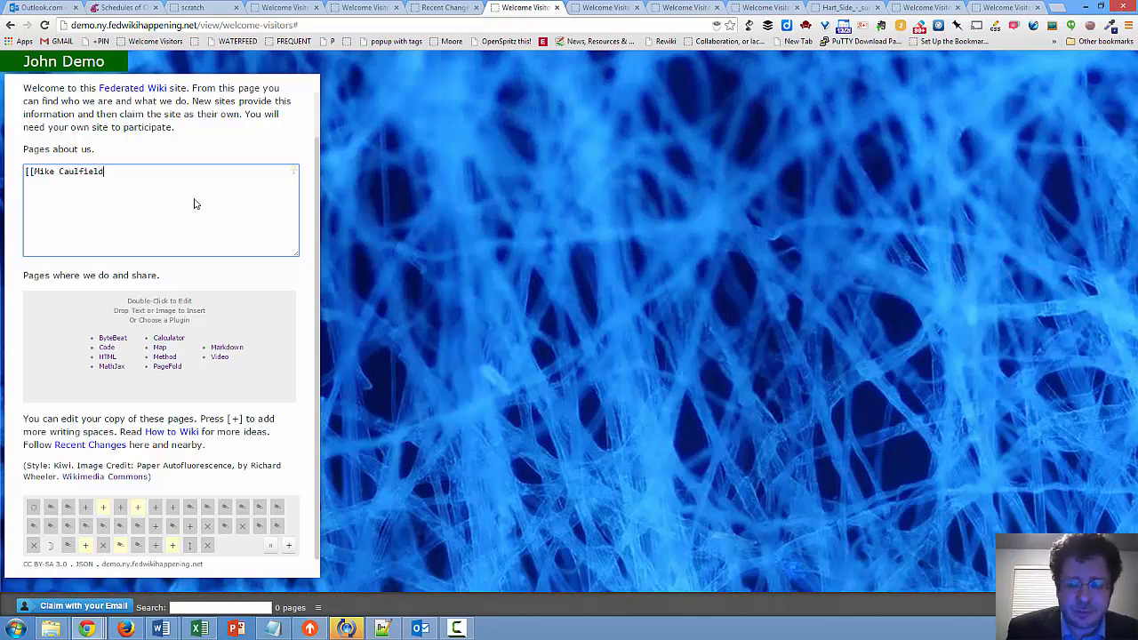
type("]]")
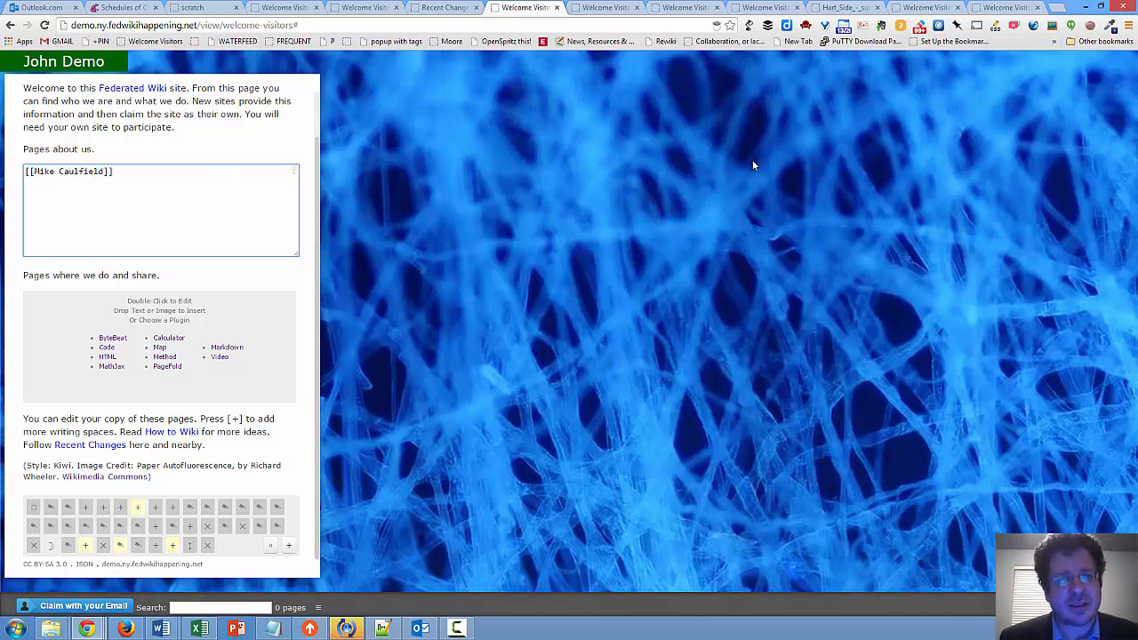
left_click(557, 324)
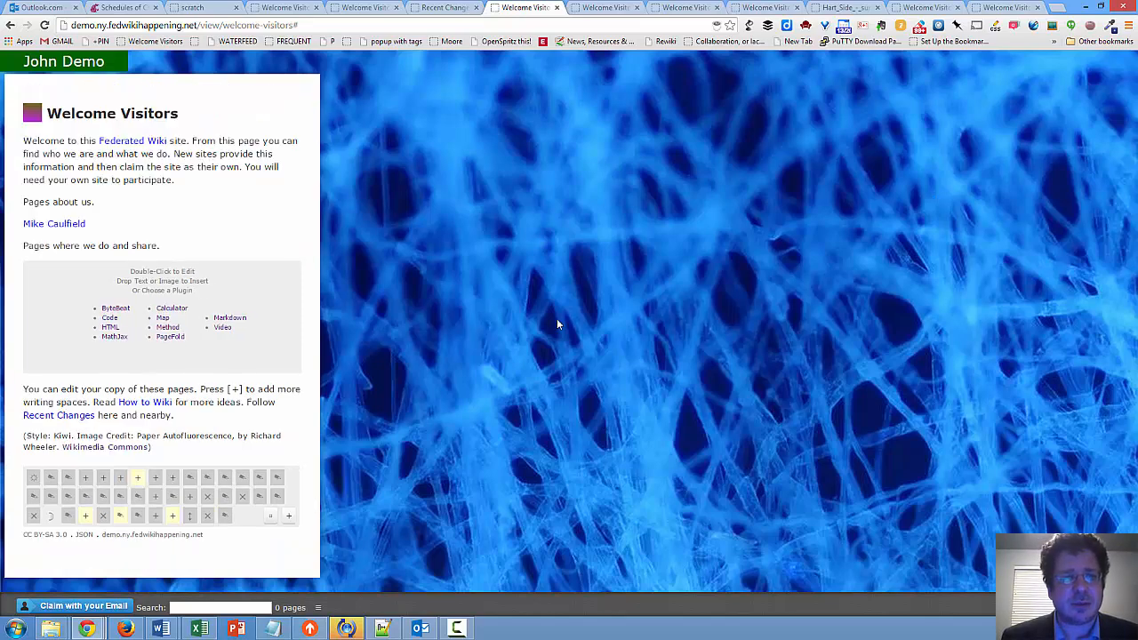
Create a new blank page from the author's name link and add an empty paragraph to it
left_click(75, 224)
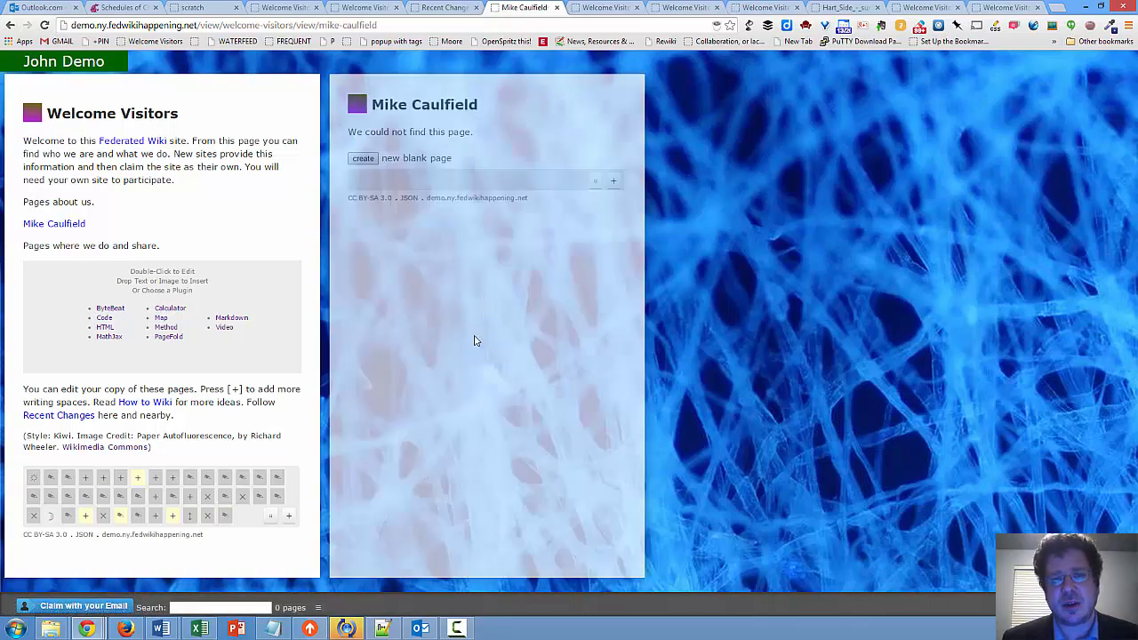
left_click(368, 160)
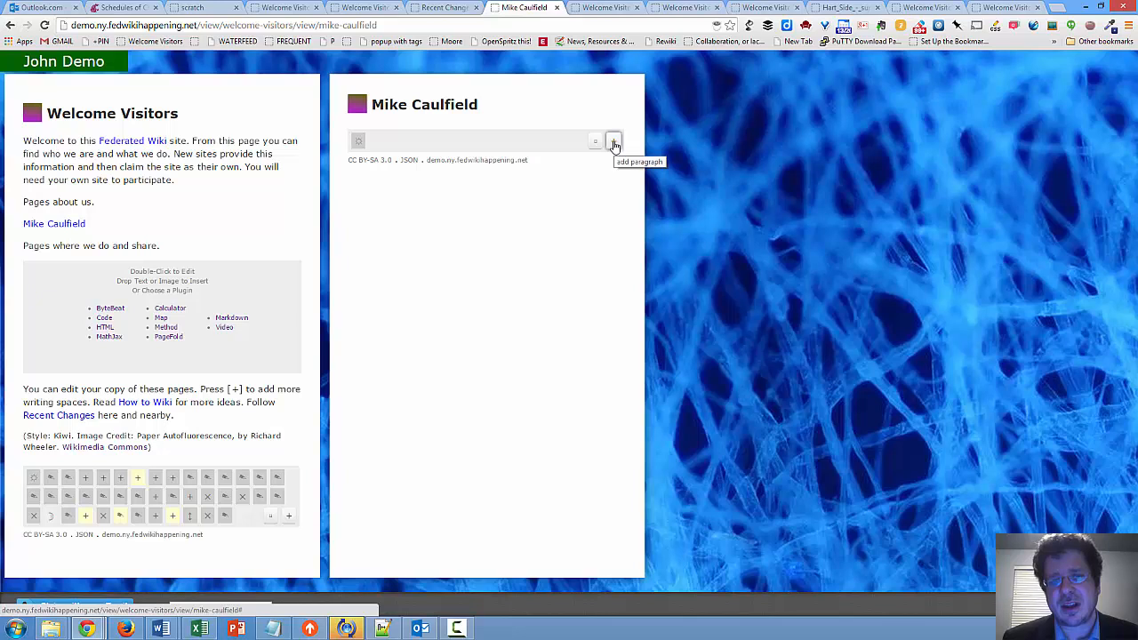
left_click(613, 144)
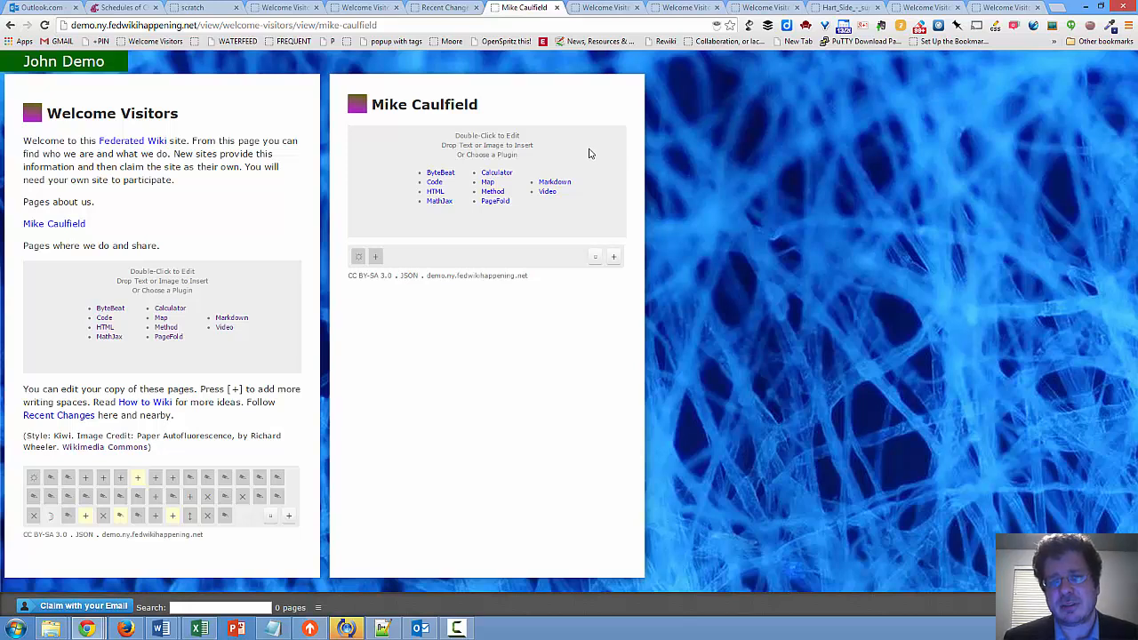
Write the bio paragraph: the author's full name, then "is Director of Blended and Networked Learning aat WSU Vancouver. He is a federated wiki evangelist."
double_click(589, 154)
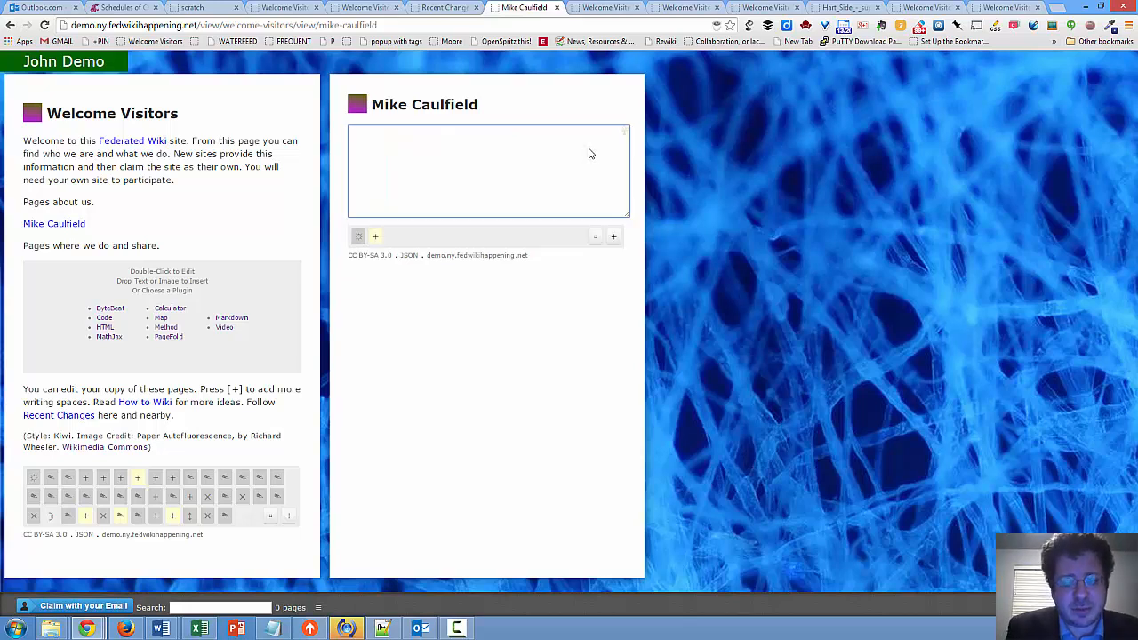
type("Mike Caul")
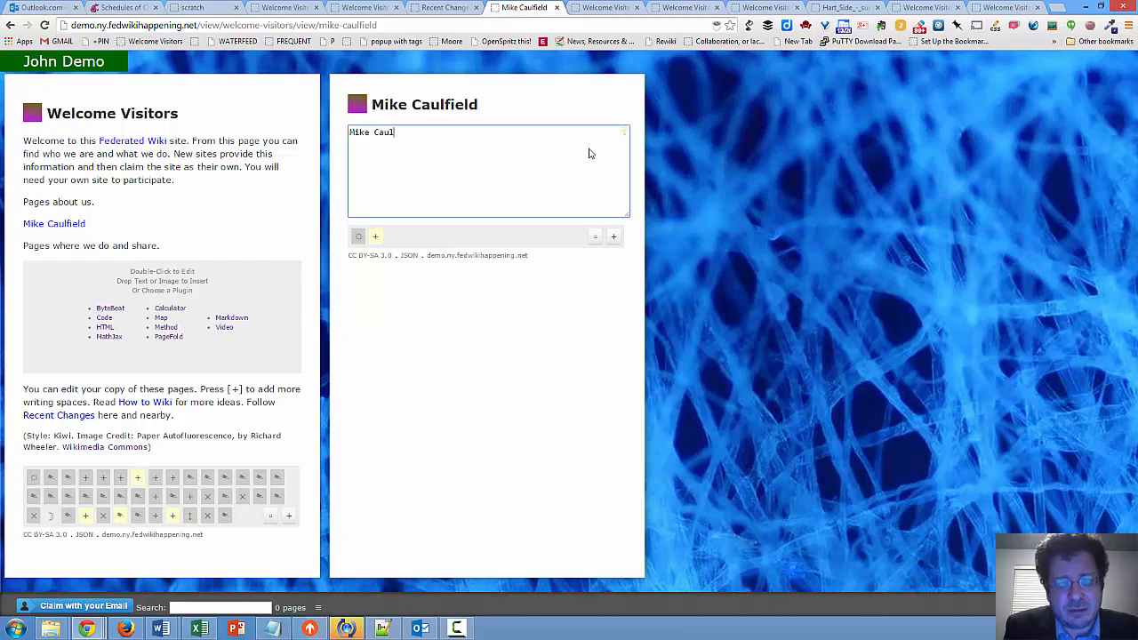
type("field")
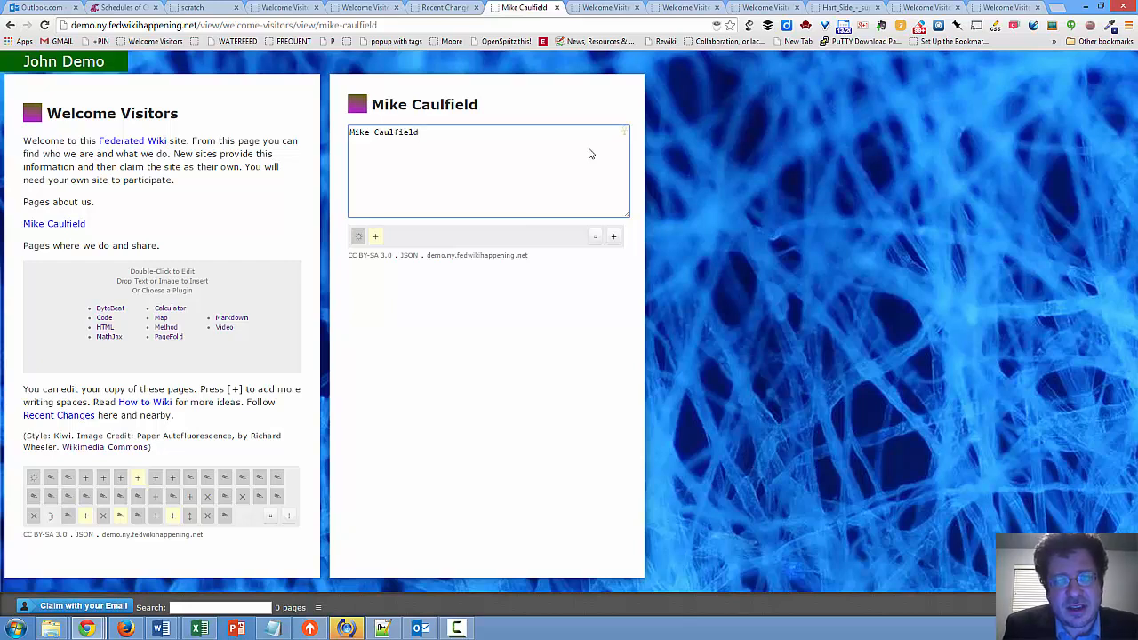
type(" is Director of Blended")
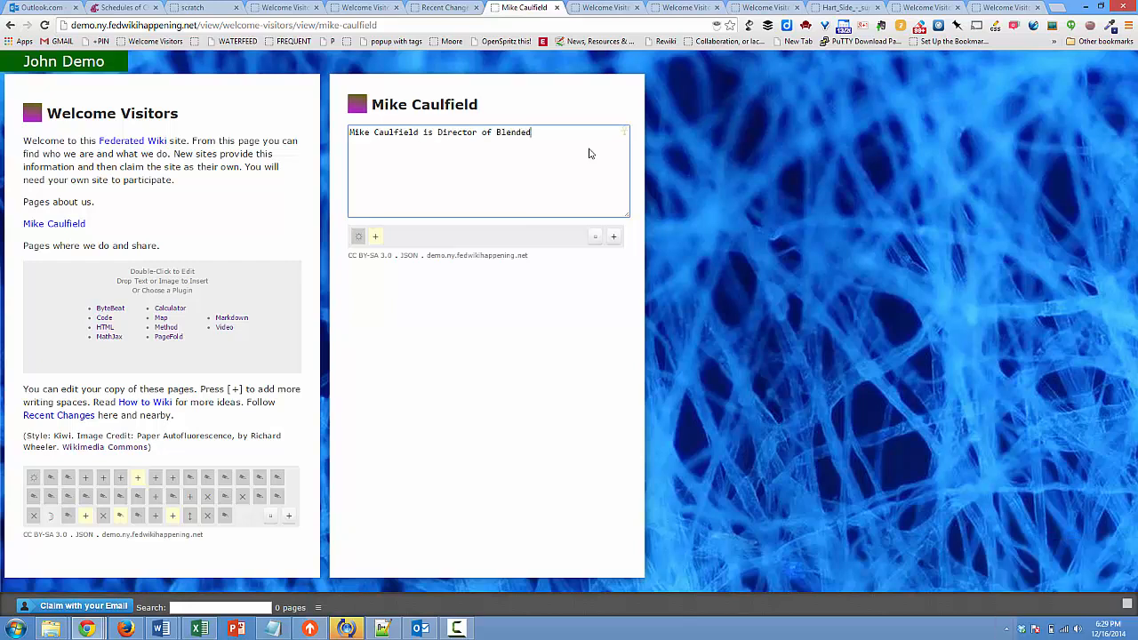
type(" and Networked Learning aat WSU Vancouver. He is a federated wiki")
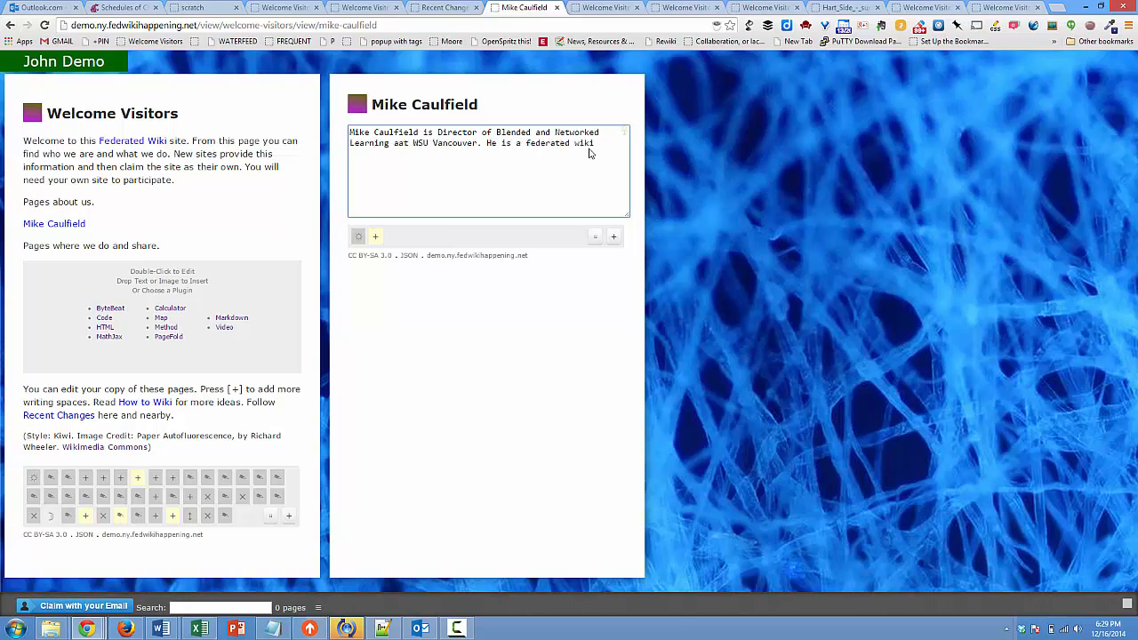
type(" evangelist.")
key("Return")
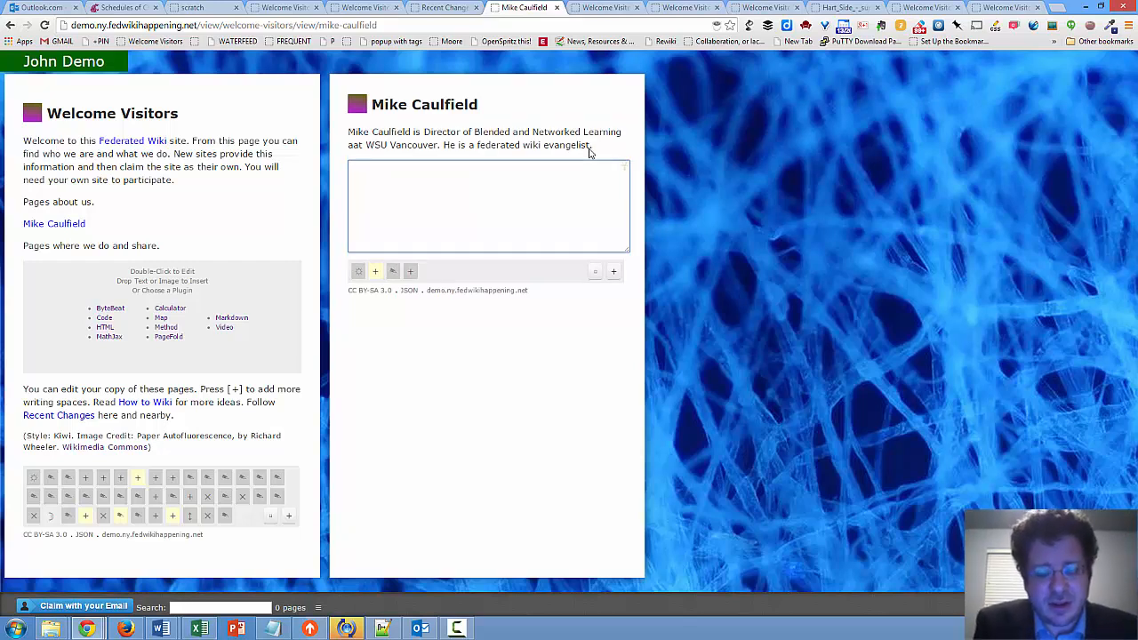
Try bold HTML markup in the plain paragraph below the bio by saving it as "<b>Sometimes</b>"
type("<")
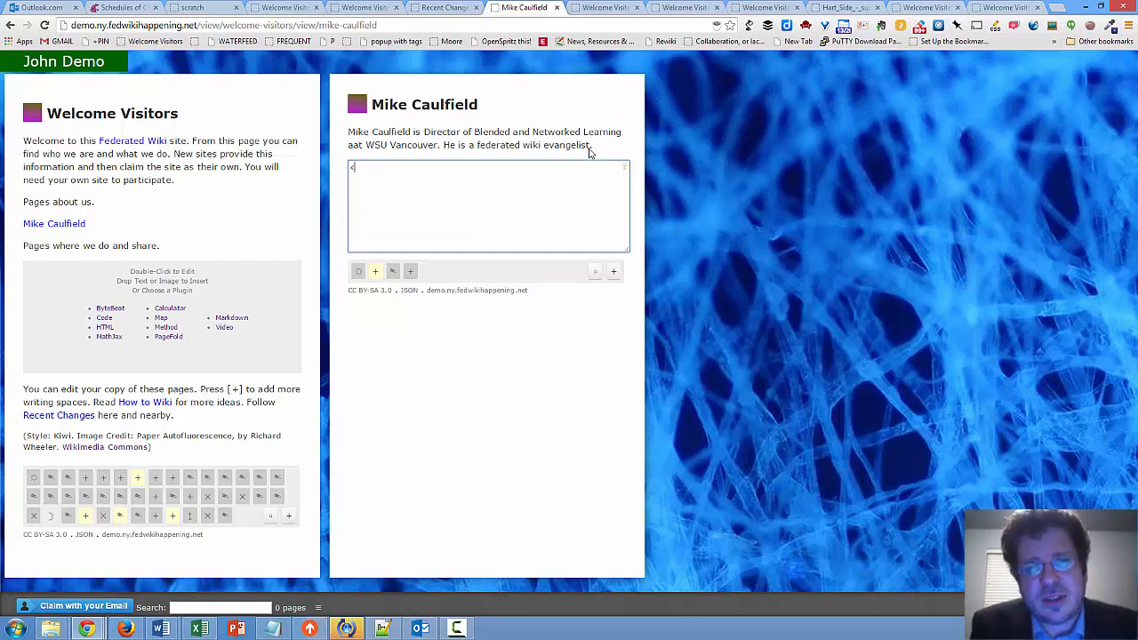
type("b>Sometimes")
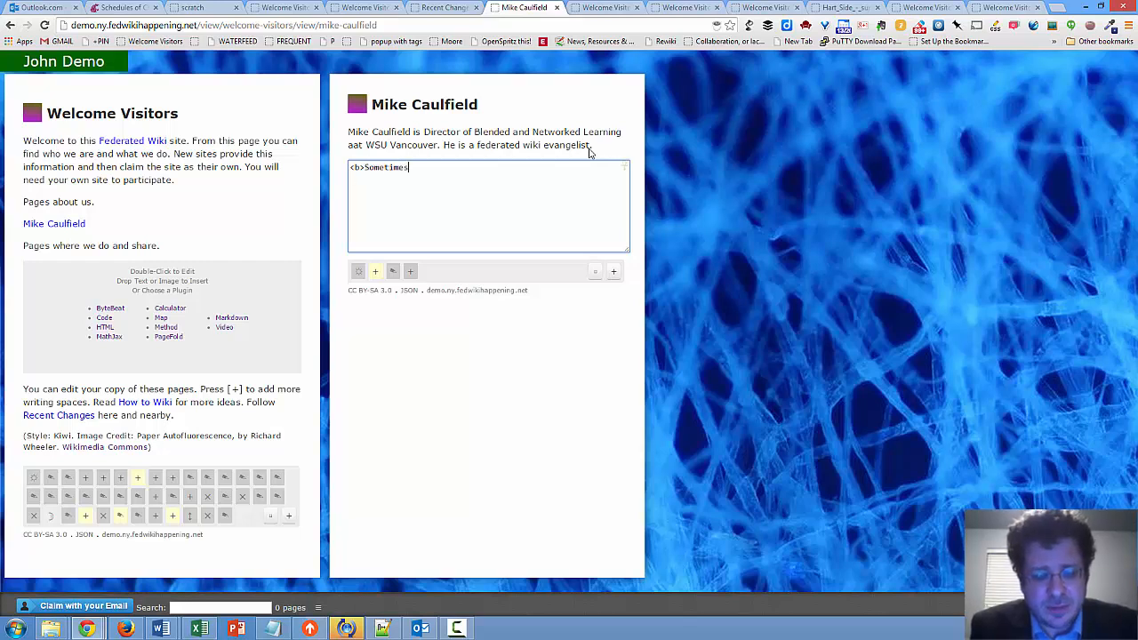
type("</")
type("b>")
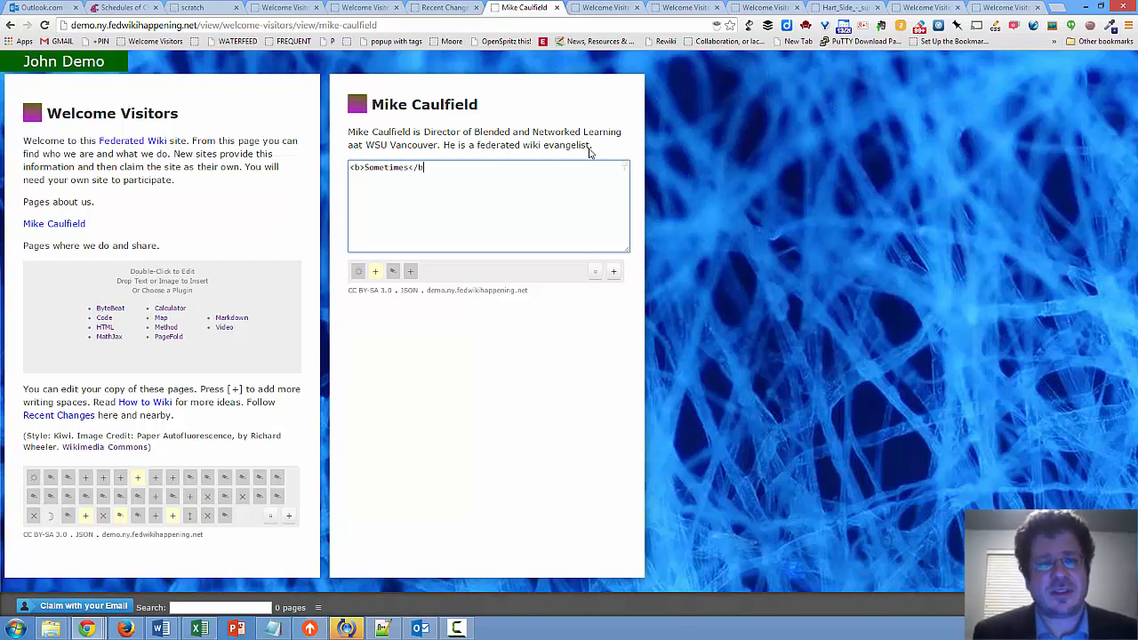
left_click(976, 151)
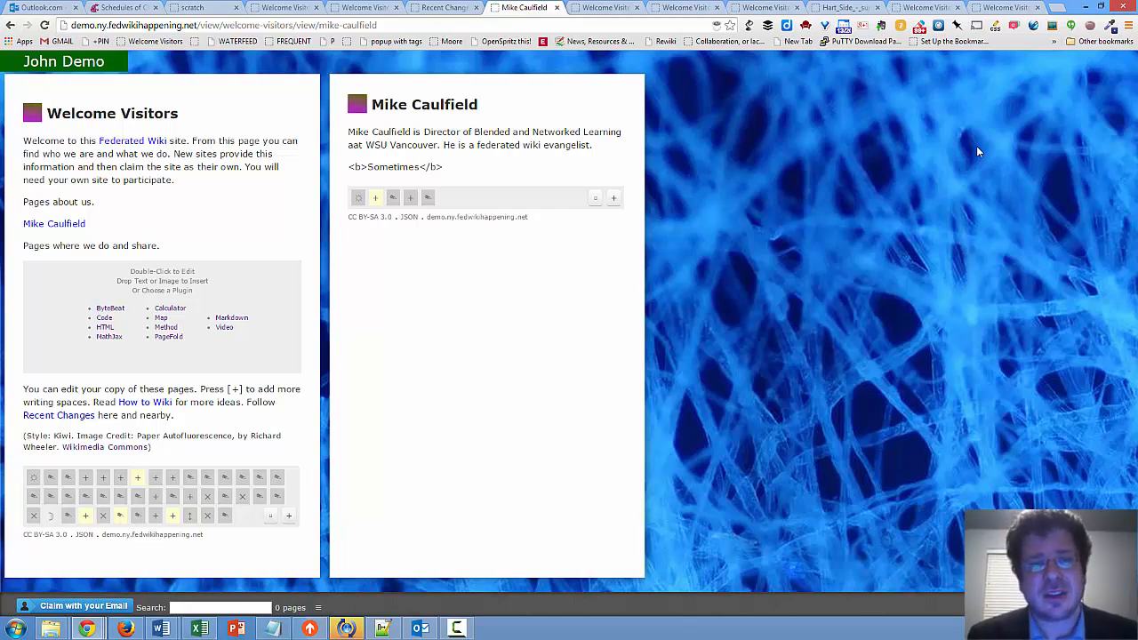
Remove the "<b>Sometimes</b>" paragraph by emptying its text and saving it
double_click(503, 169)
key("ctrl+a")
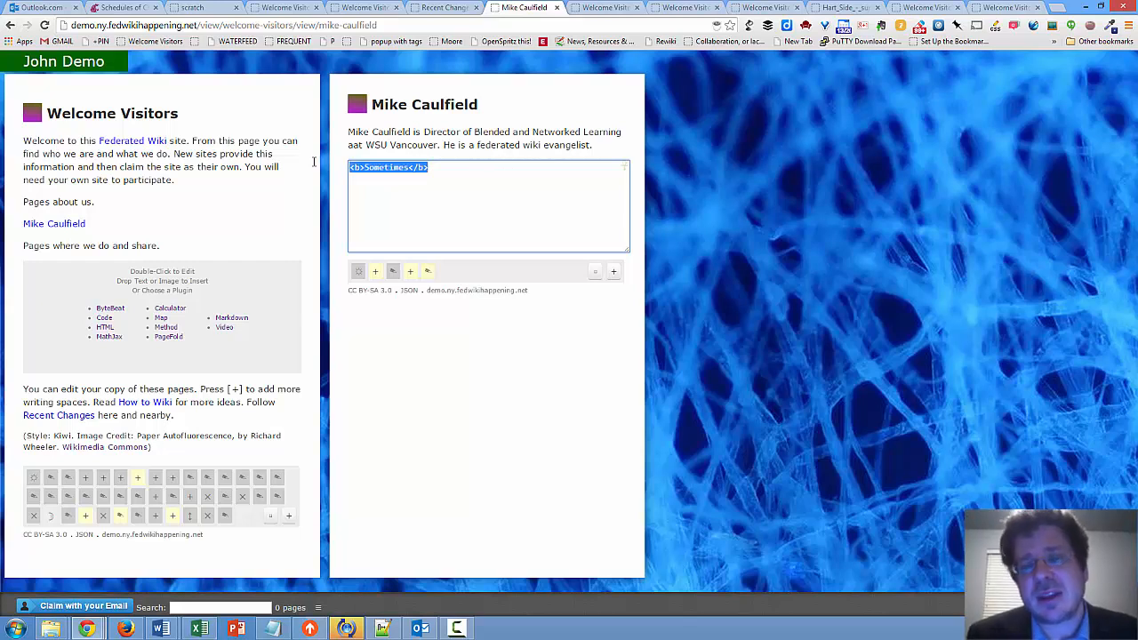
key("BackSpace")
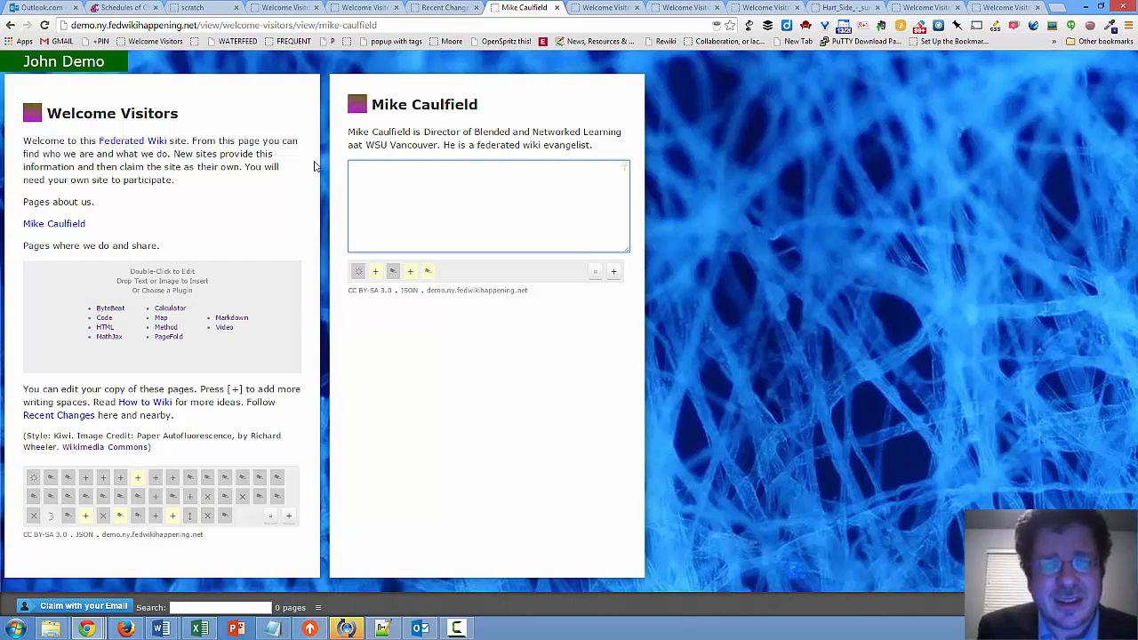
left_click(316, 166)
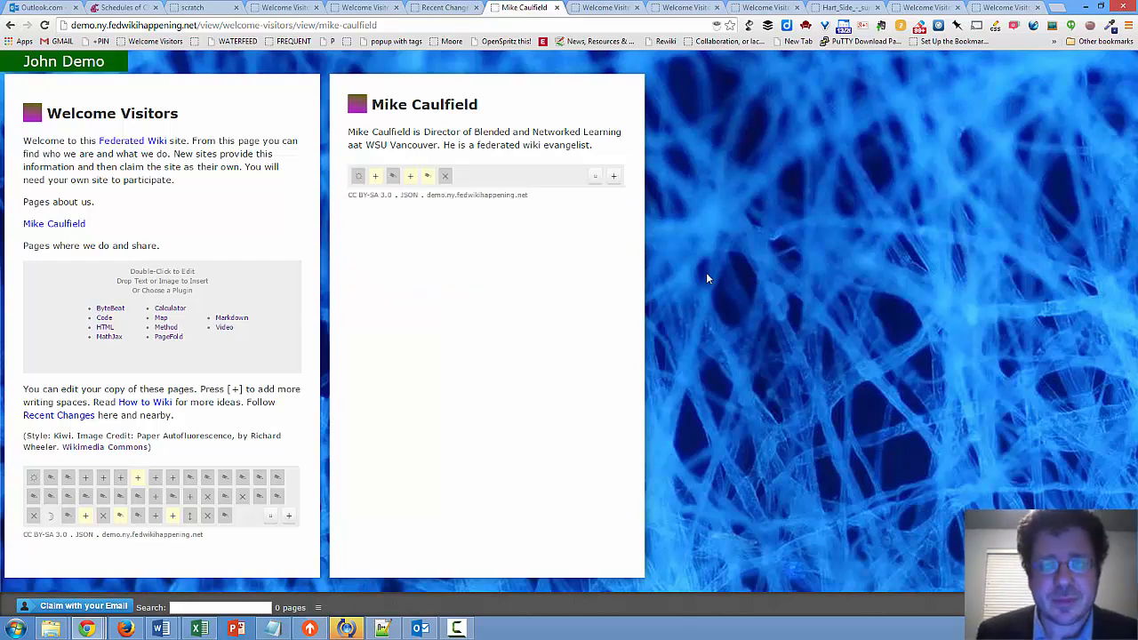
Add a Markdown item below the bio containing "### header" and save it
left_click(614, 177)
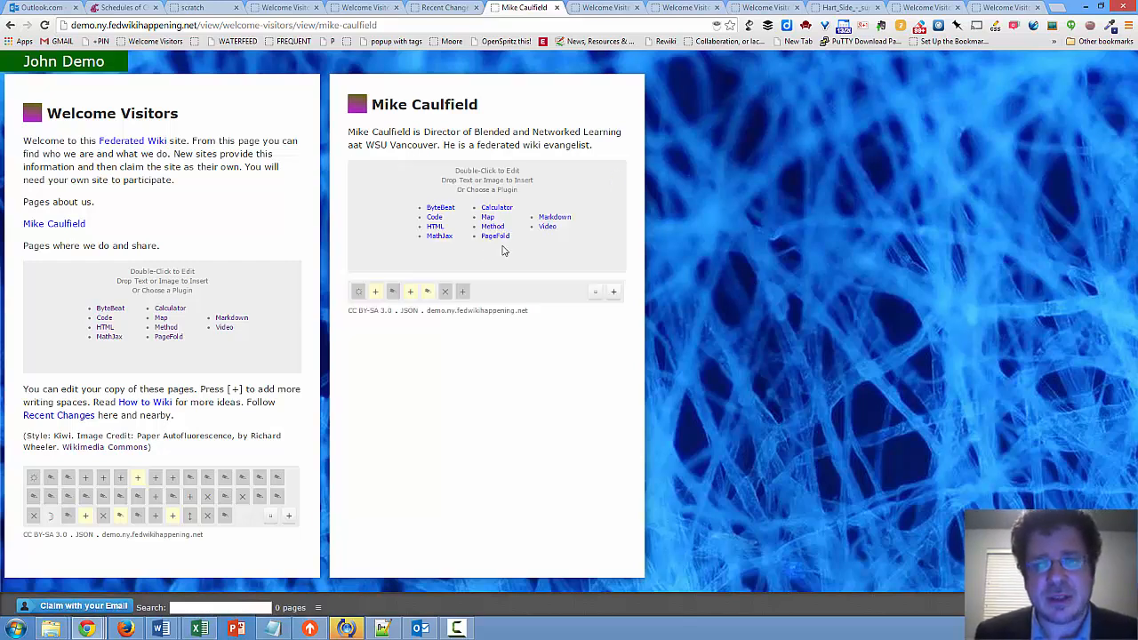
left_click(564, 220)
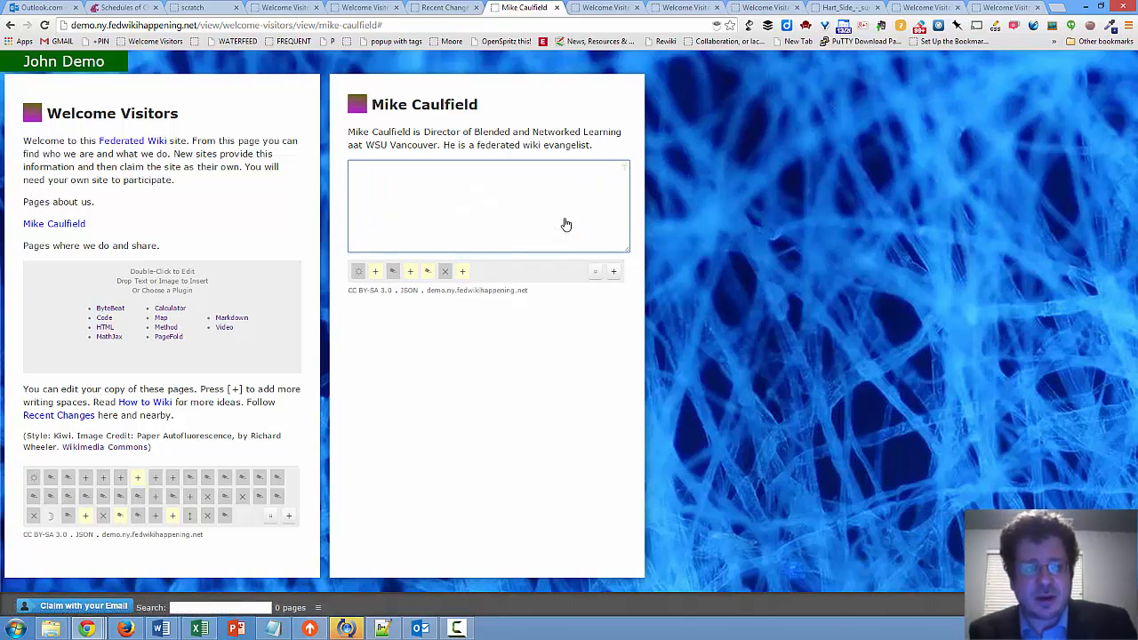
type("###")
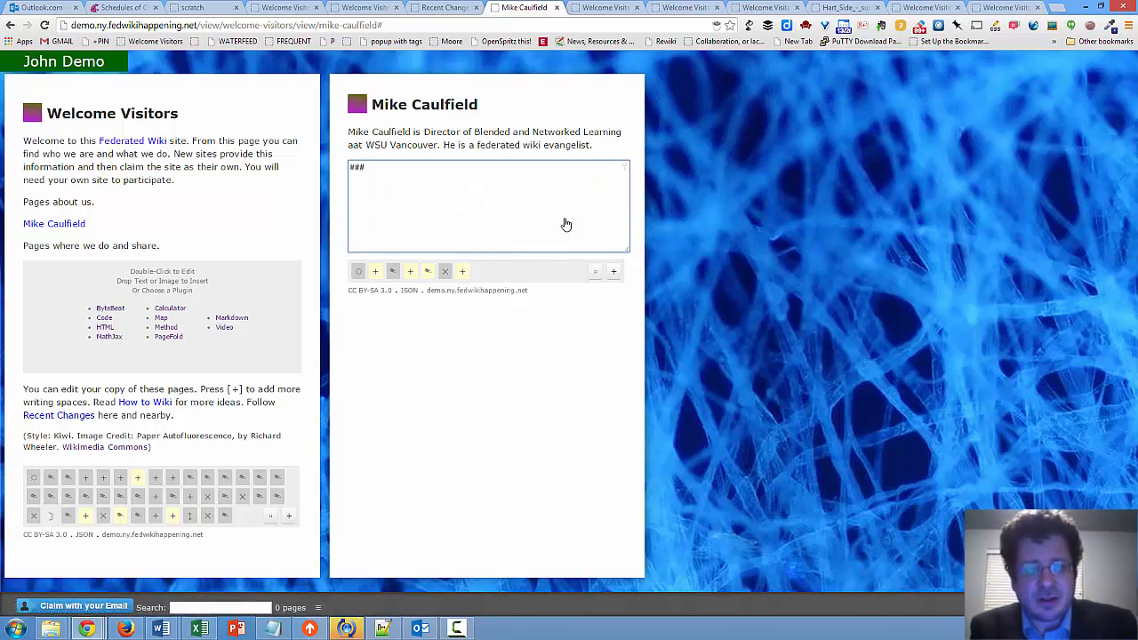
type(" header")
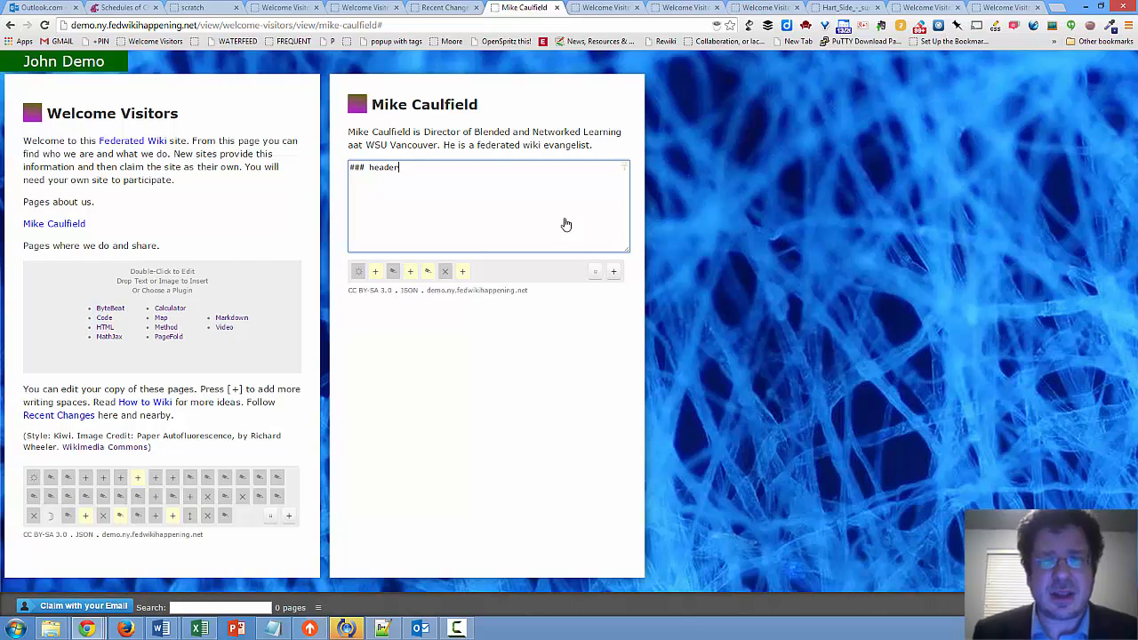
left_click(822, 229)
Remove the Markdown header item by clearing its text and saving it
double_click(370, 169)
left_click_drag(400, 168, 306, 148)
key("BackSpace")
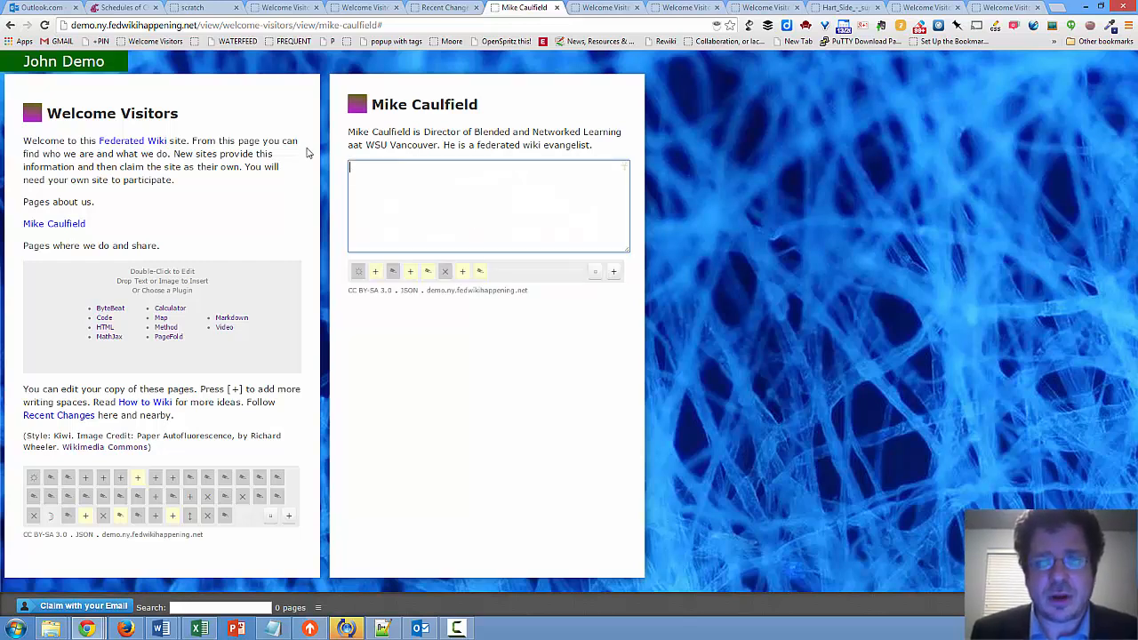
left_click(834, 336)
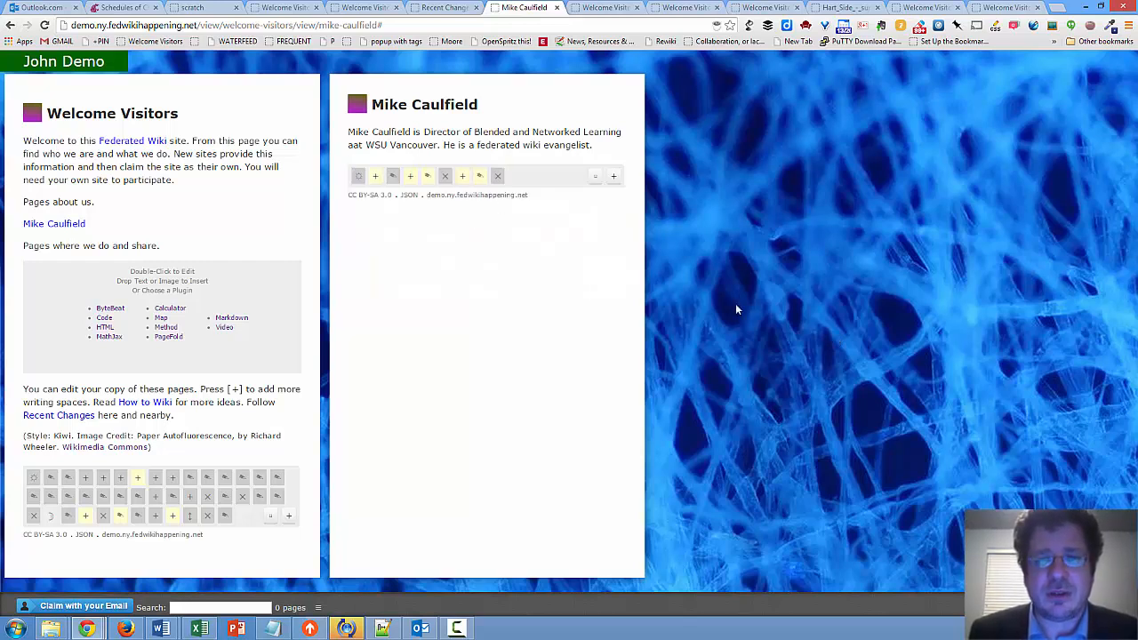
Add an HTML item below the bio, enter an HTML tag in it and save it
left_click(614, 176)
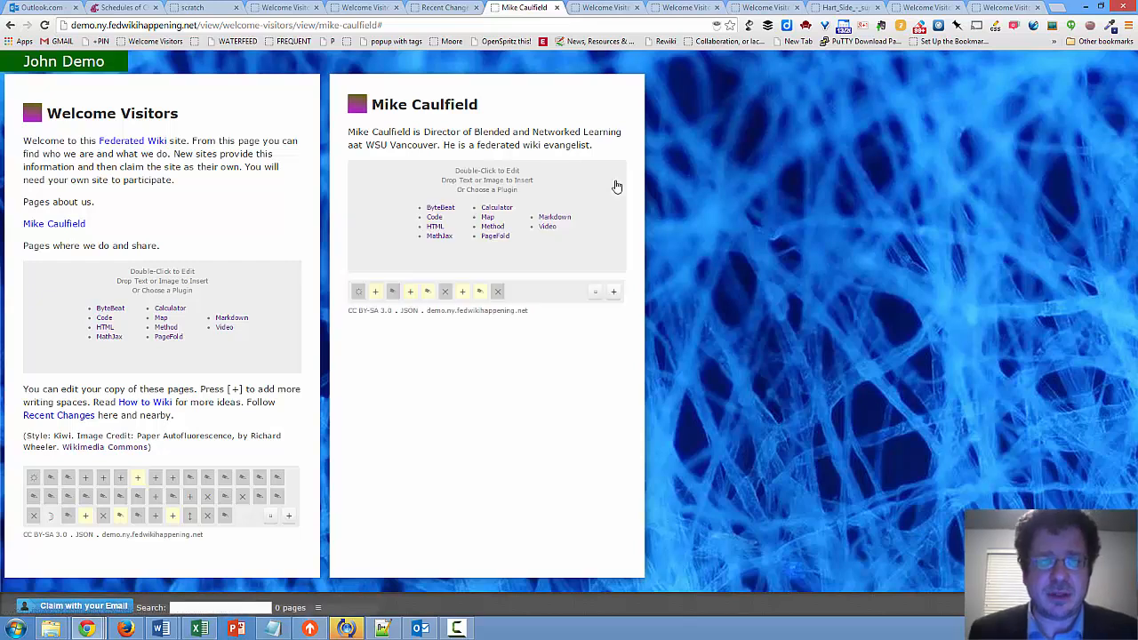
left_click(435, 226)
type("<hr>")
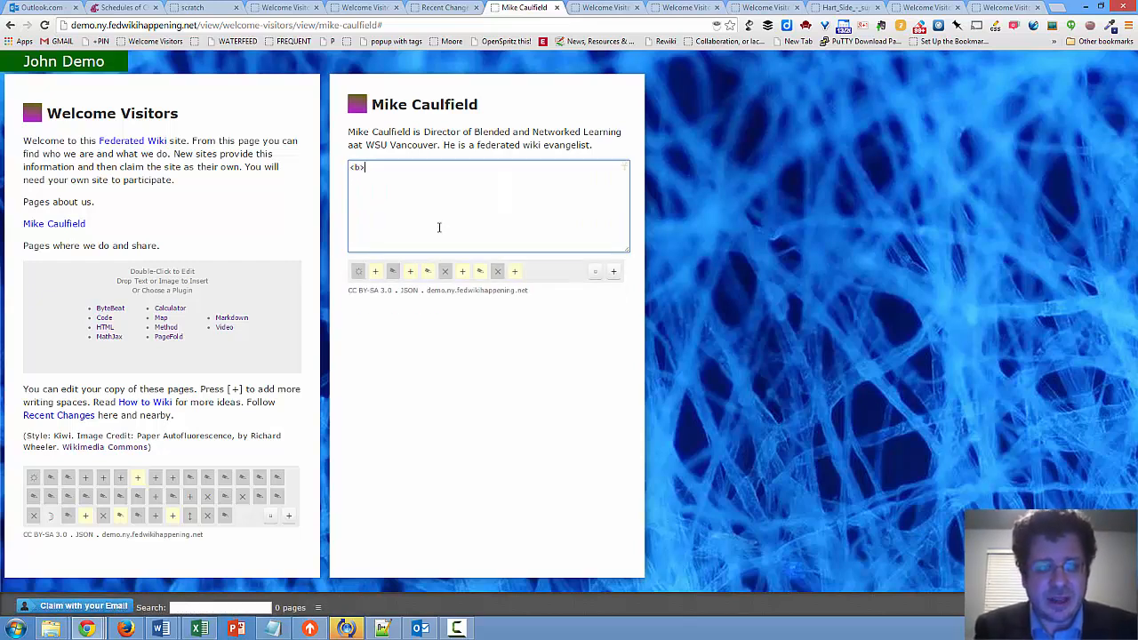
left_click(776, 203)
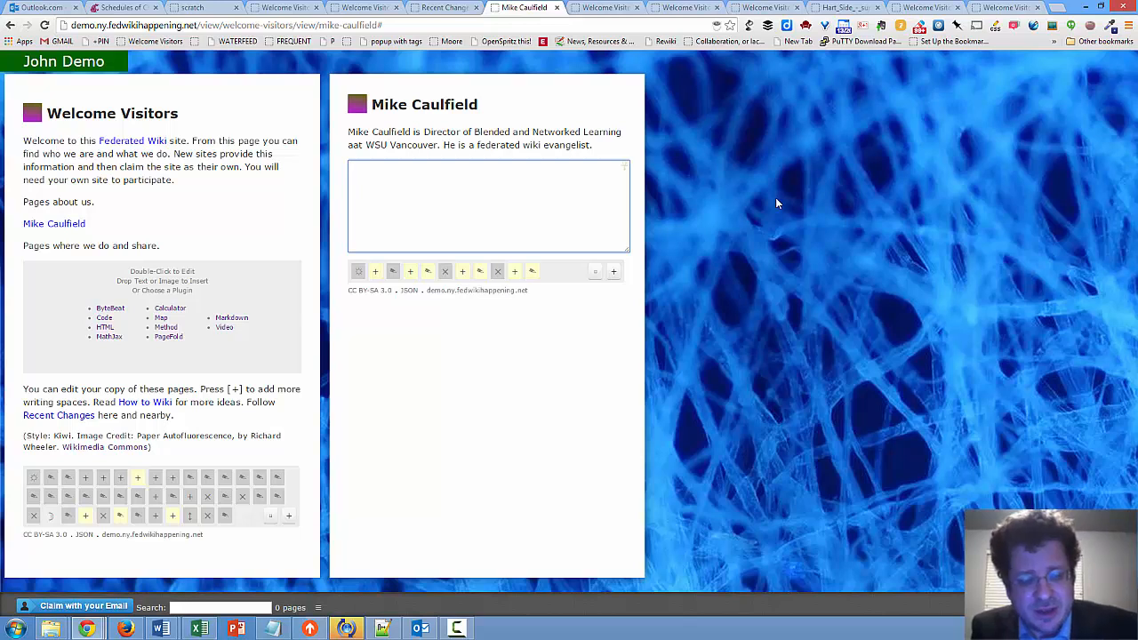
Write the sentence "He blogs at the long-running edublog, Hapgood." in the empty paragraph below the bio
type("H")
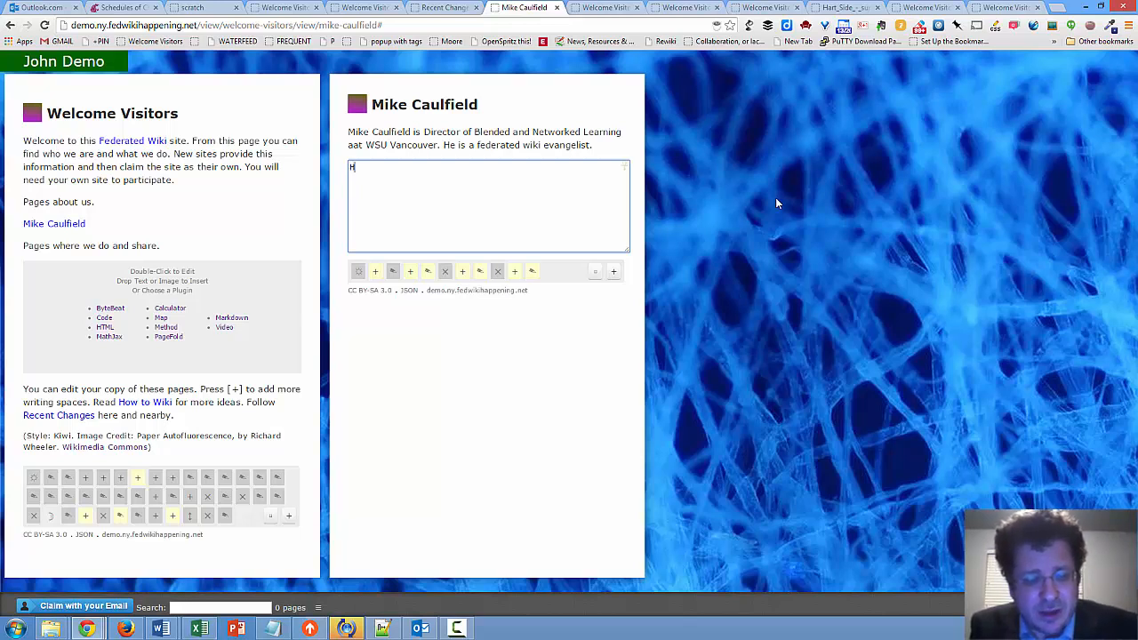
type("e blogs")
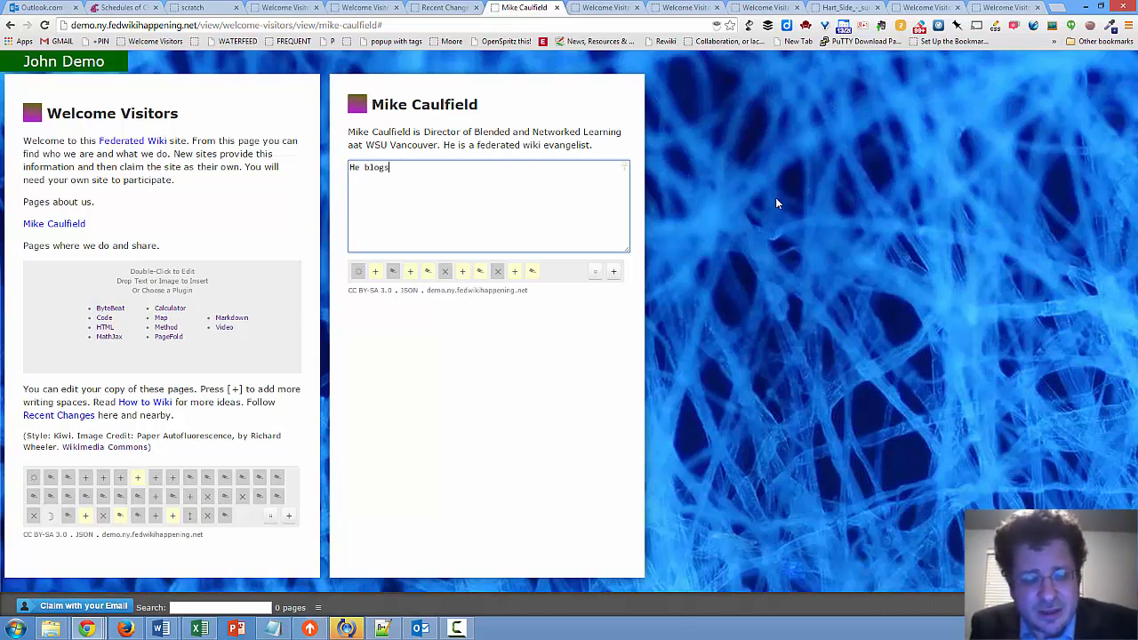
type(" at the lo")
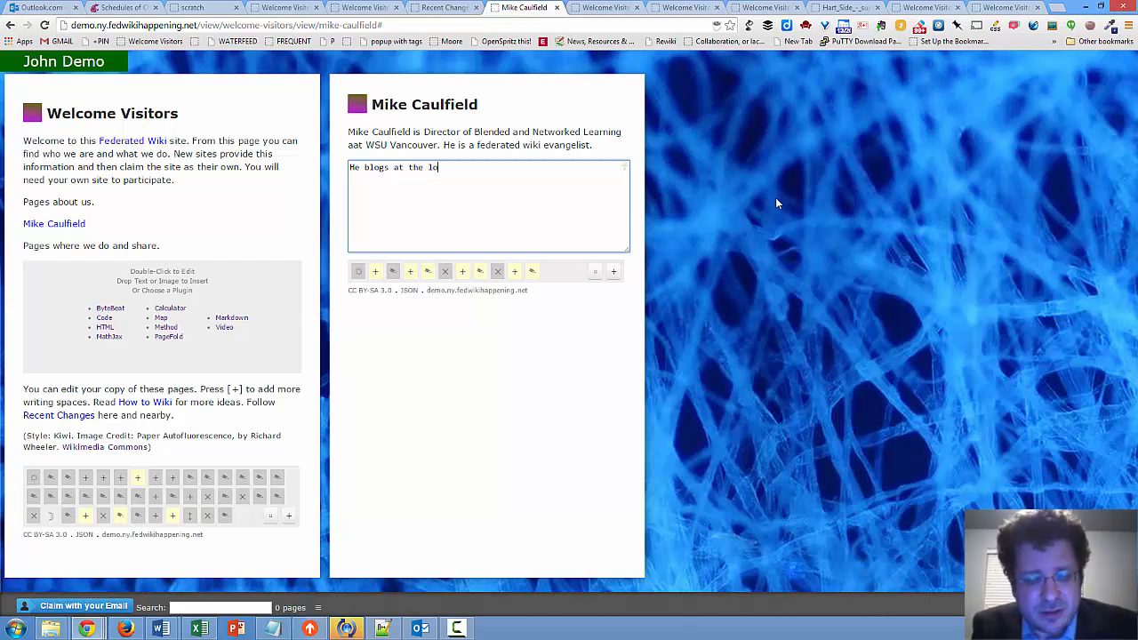
type("ng-running edublog, Hapgoo")
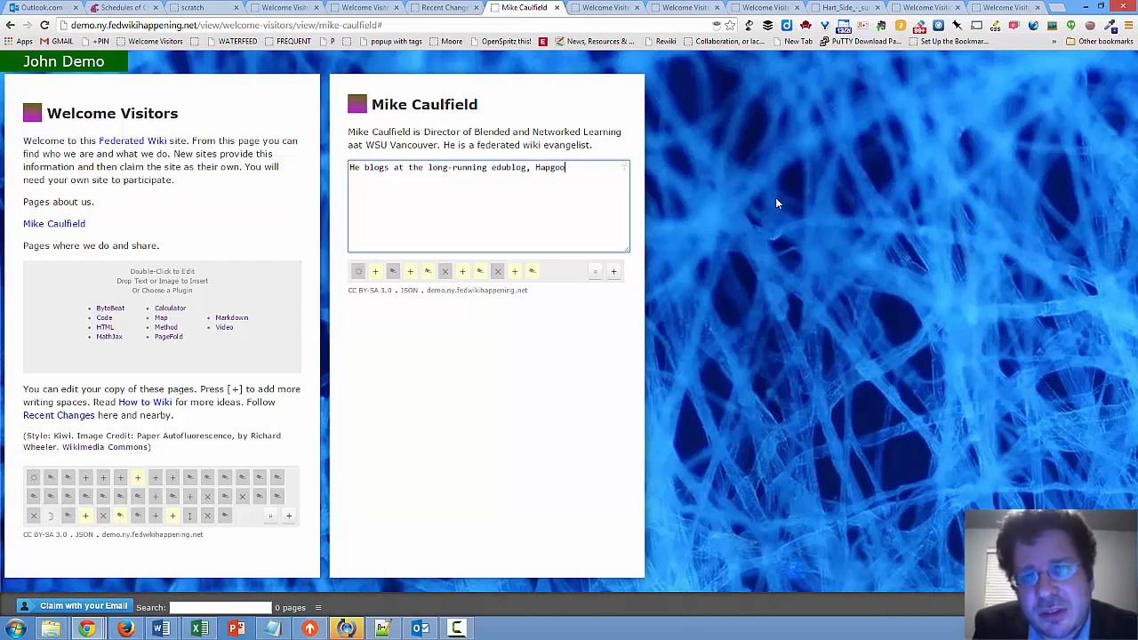
type("d")
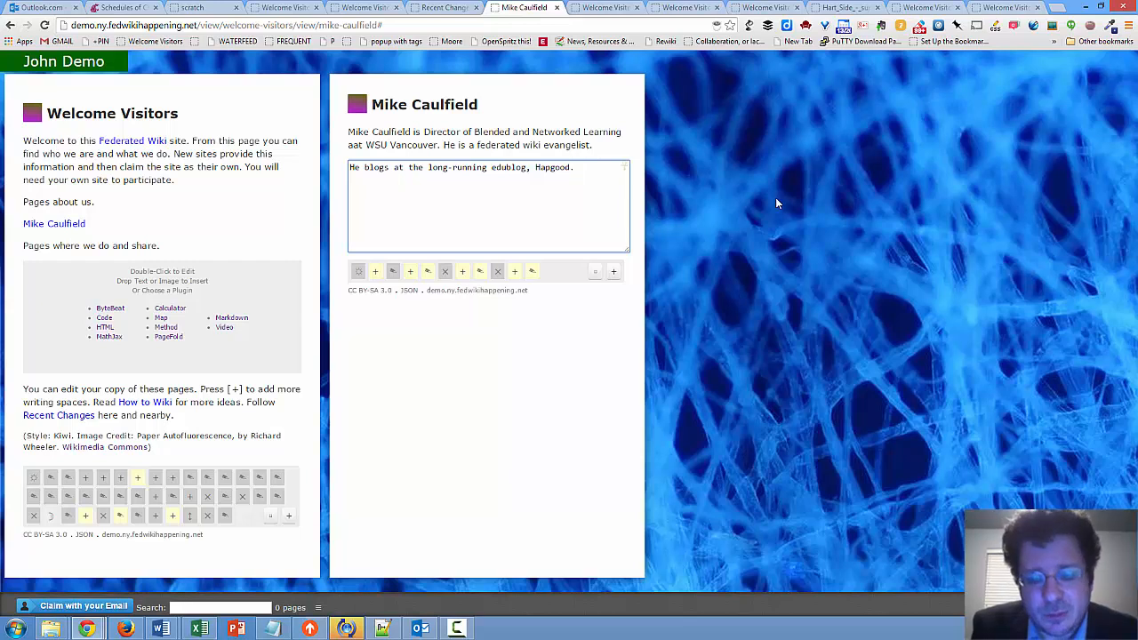
type(". ")
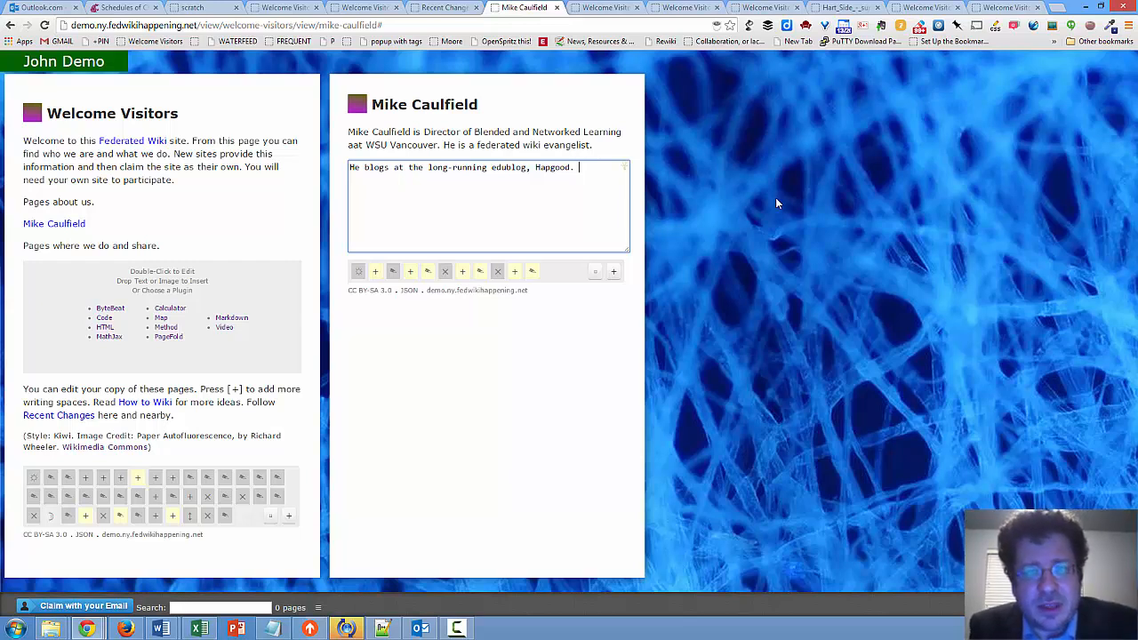
type("[http")
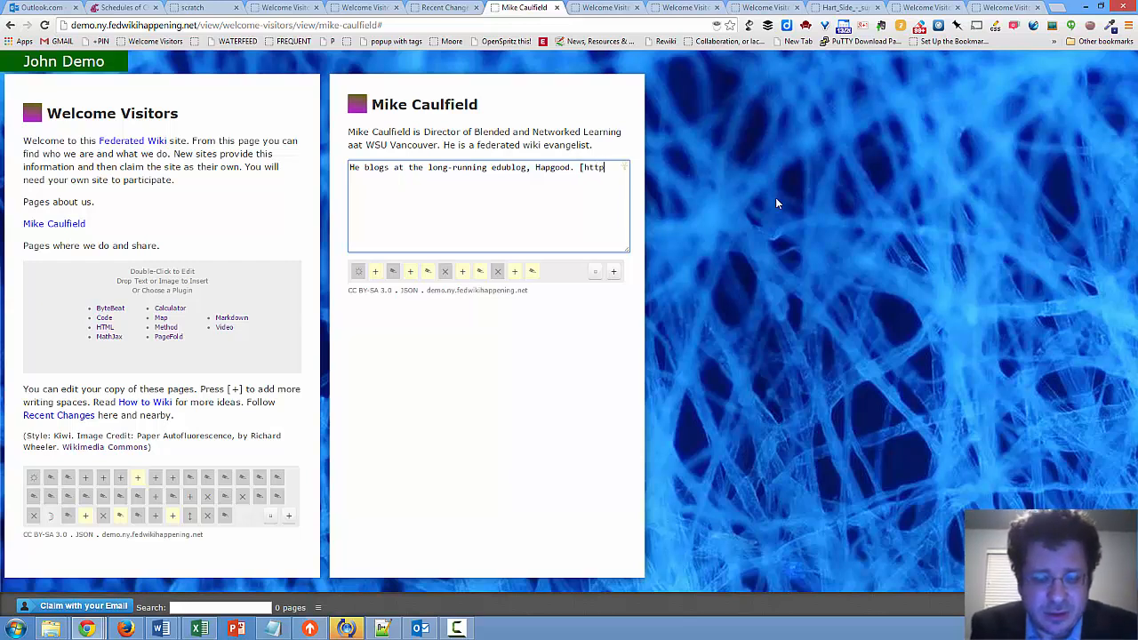
type("://ha")
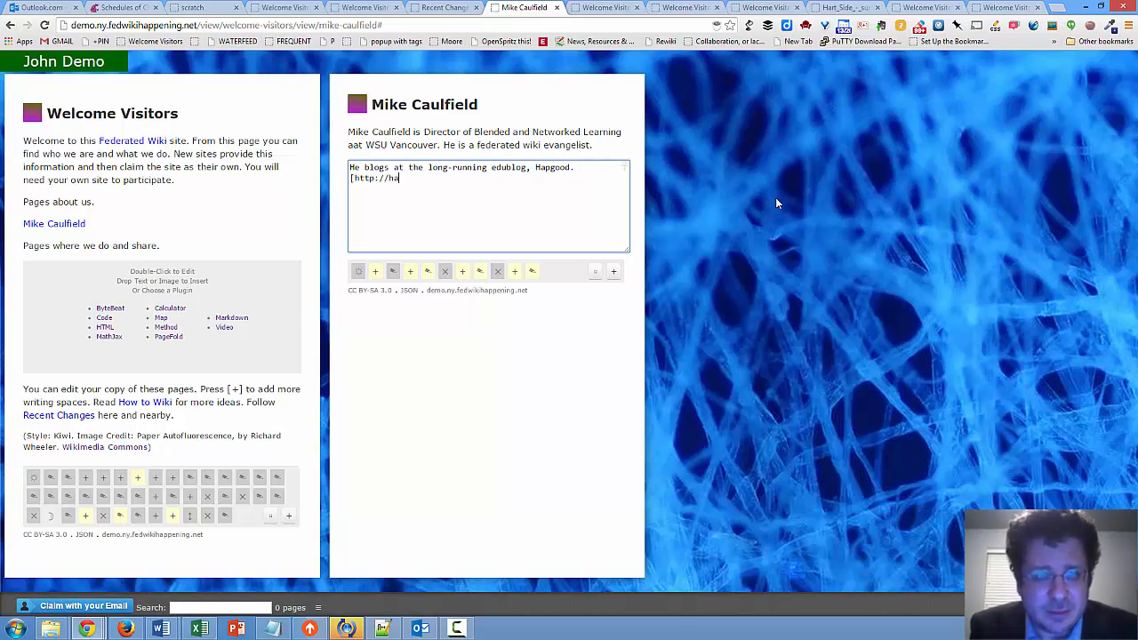
type("pgood.us/")
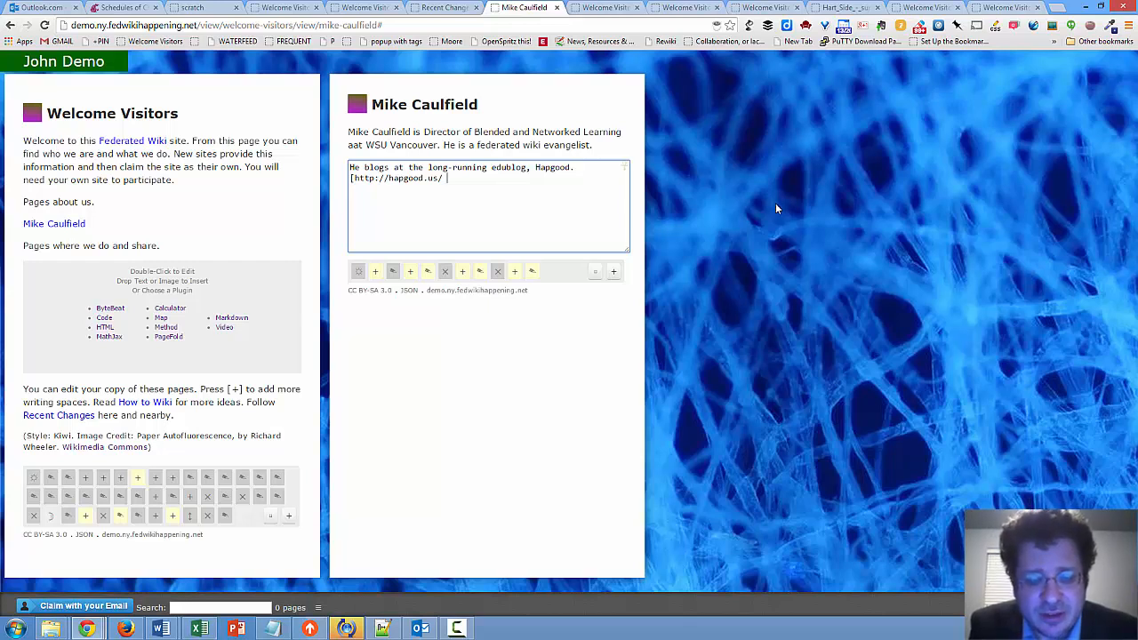
type("blog")
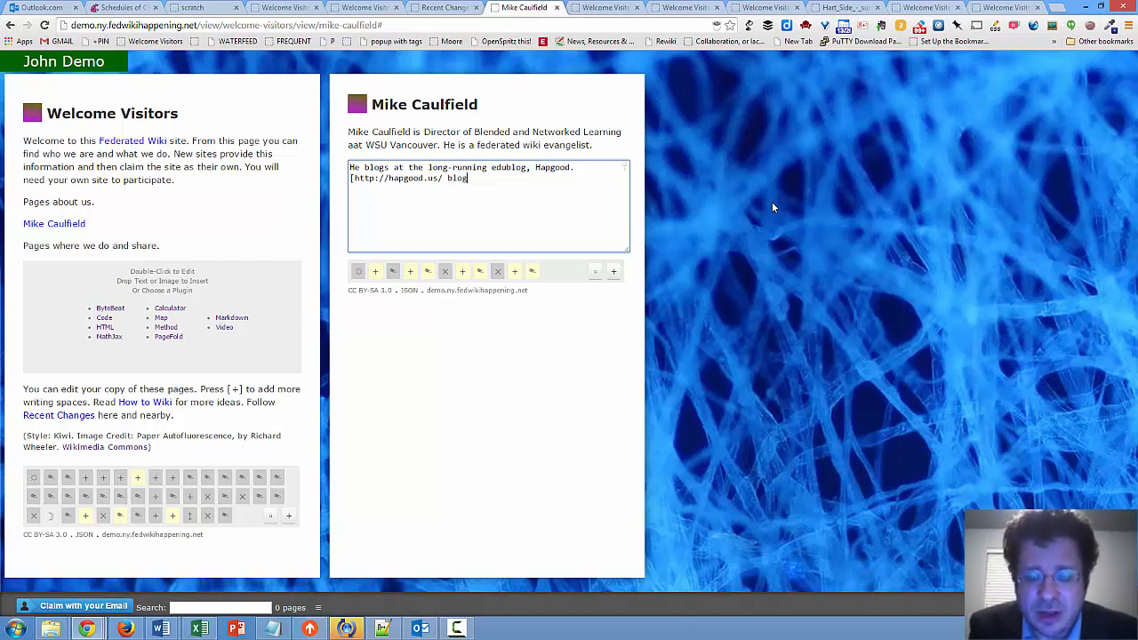
type("]")
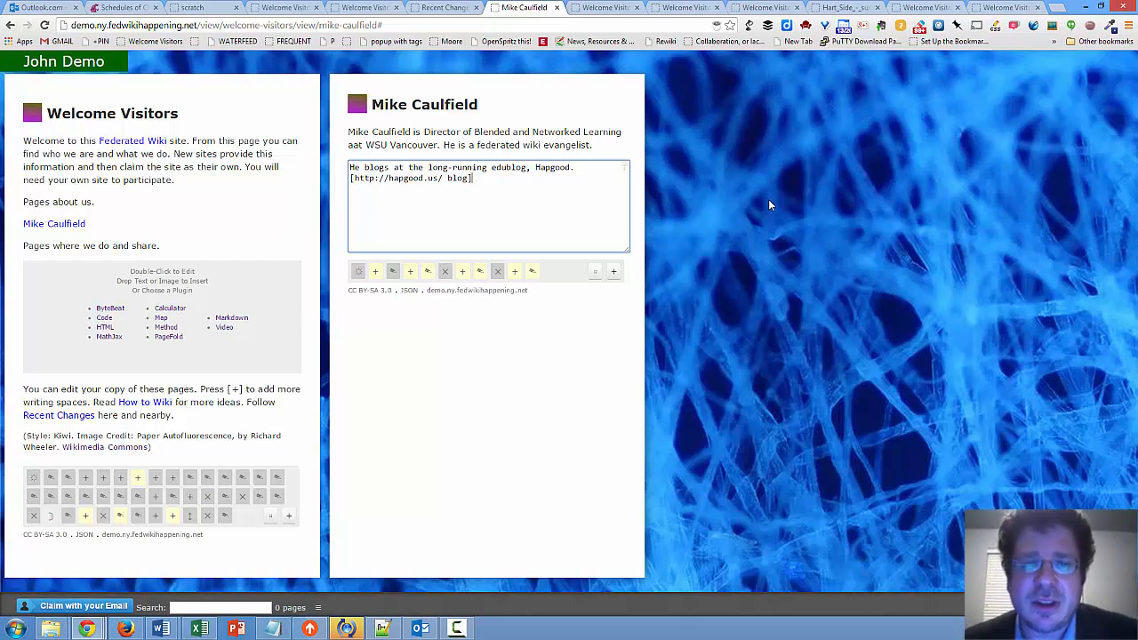
left_click(844, 160)
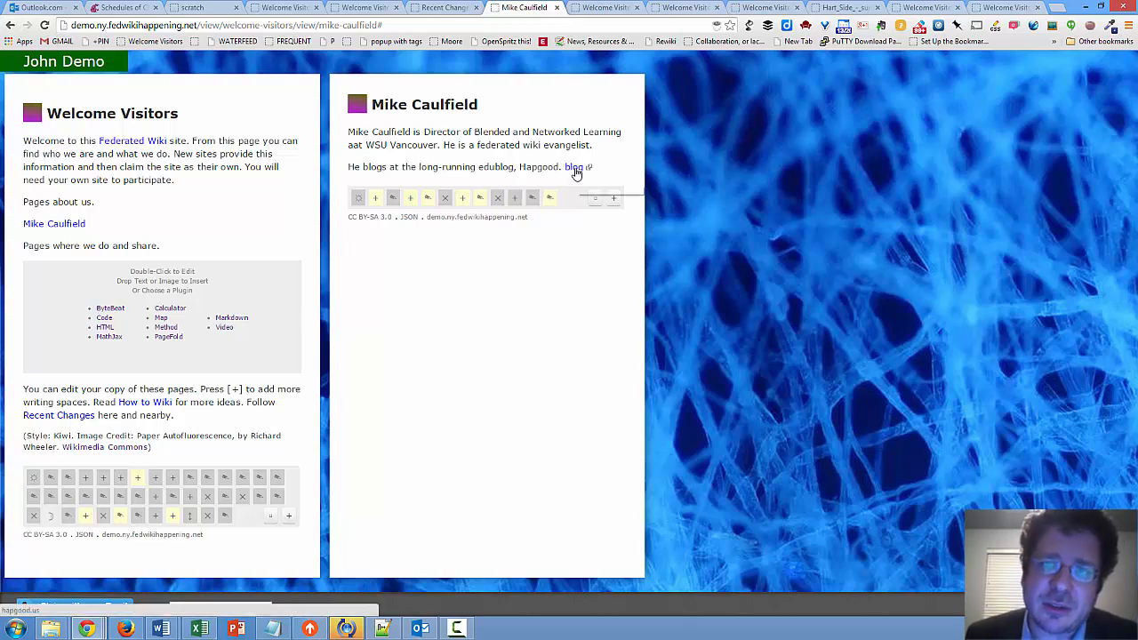
Insert a new paragraph between the bio and the blog paragraph and enter the filler text "kljkl"
double_click(456, 137)
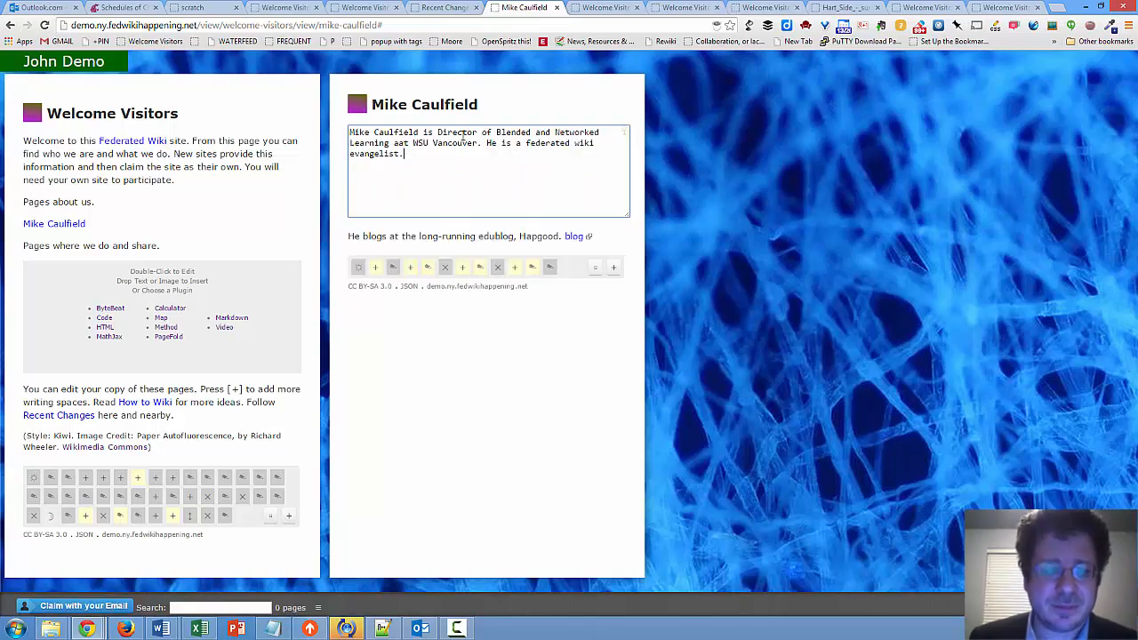
key("Escape")
double_click(602, 145)
key("Return")
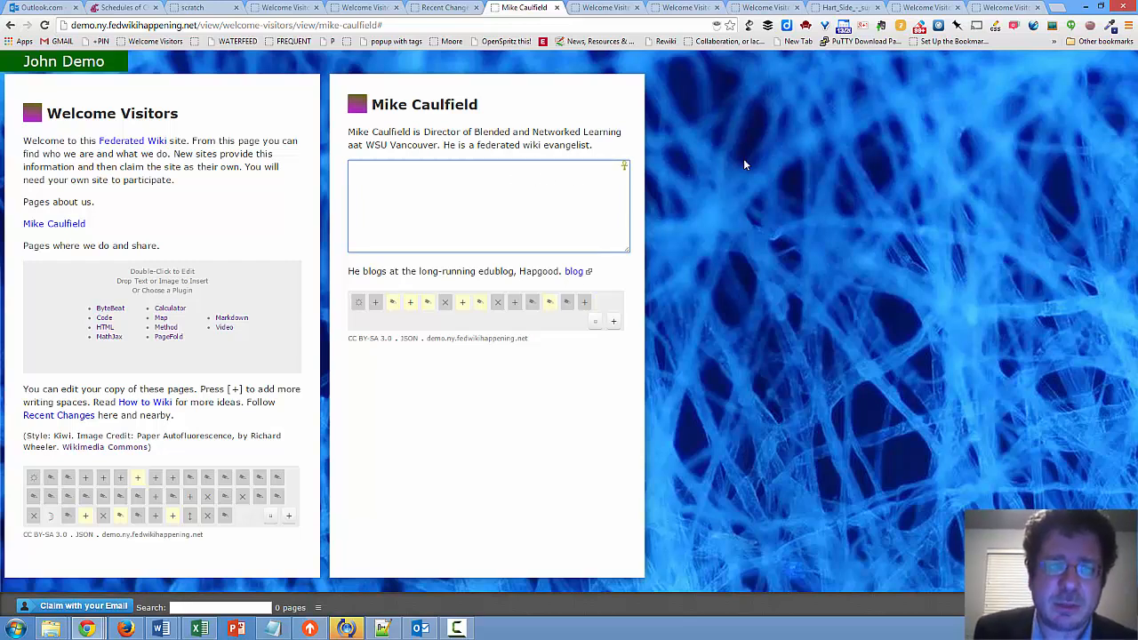
type("He is")
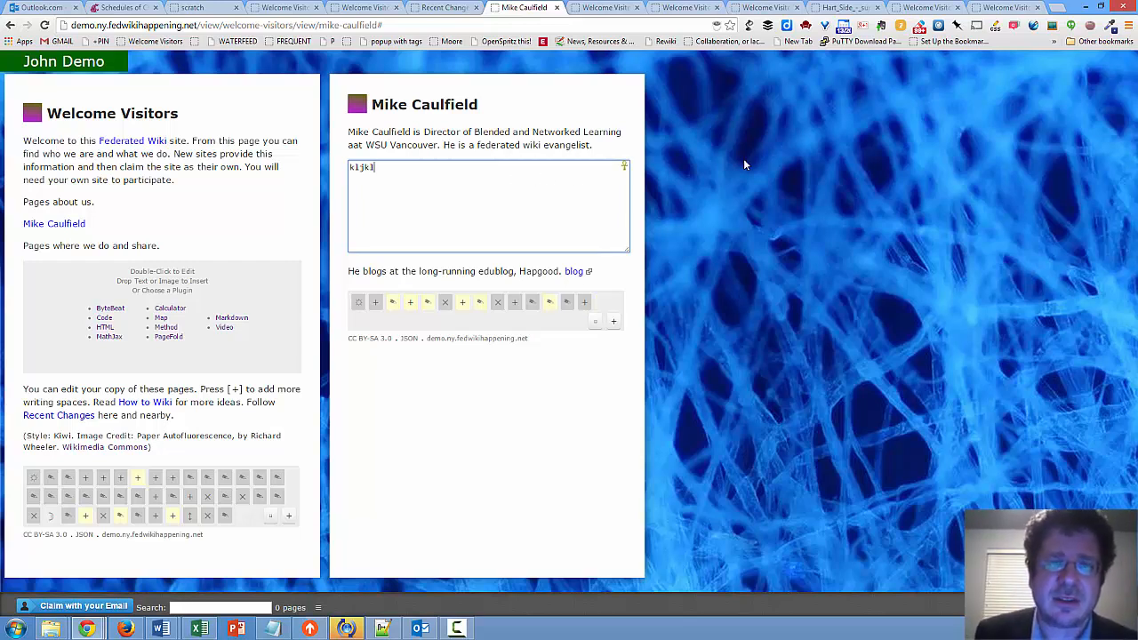
Remove the filler paragraph below the bio by deleting all its text, and close the bio paragraph's editor
key("BackSpace")
key("BackSpace")
key("BackSpace")
key("BackSpace")
key("BackSpace")
key("BackSpace")
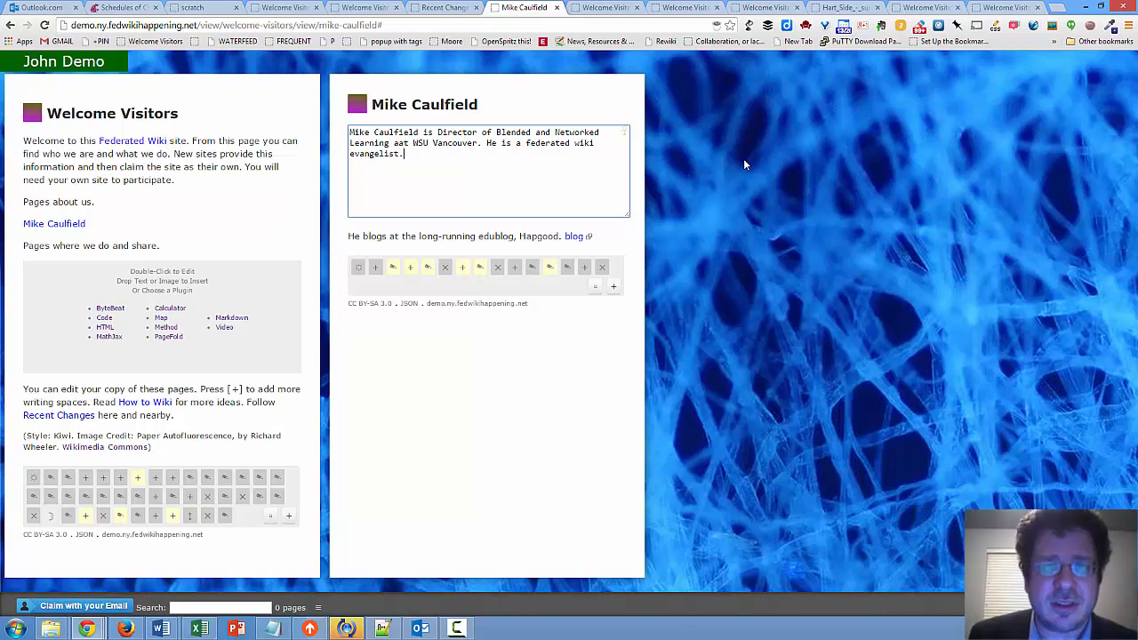
left_click(788, 191)
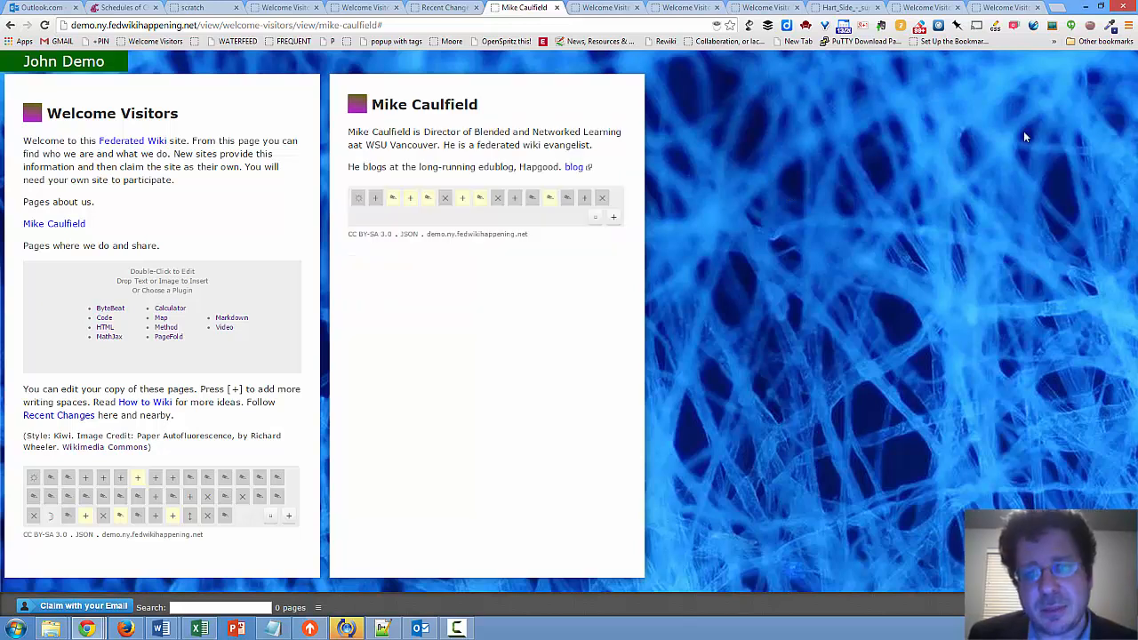
Add a new item below the blog paragraph and insert the picture 2014-07-03_1001.png from the Pictures library into it
left_click(613, 218)
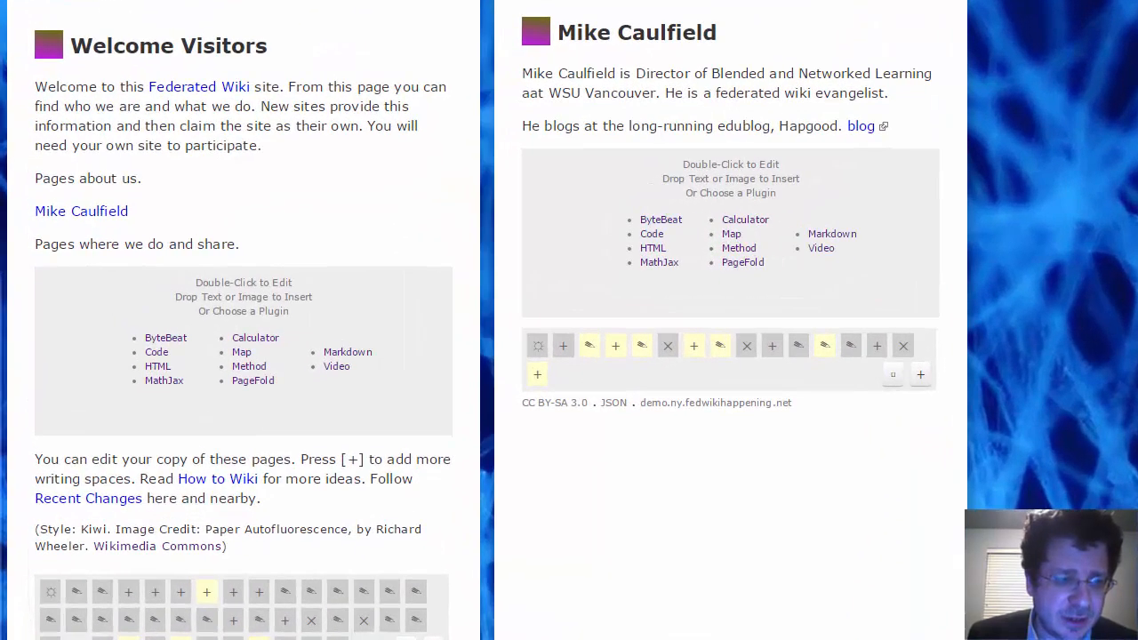
left_click(409, 636)
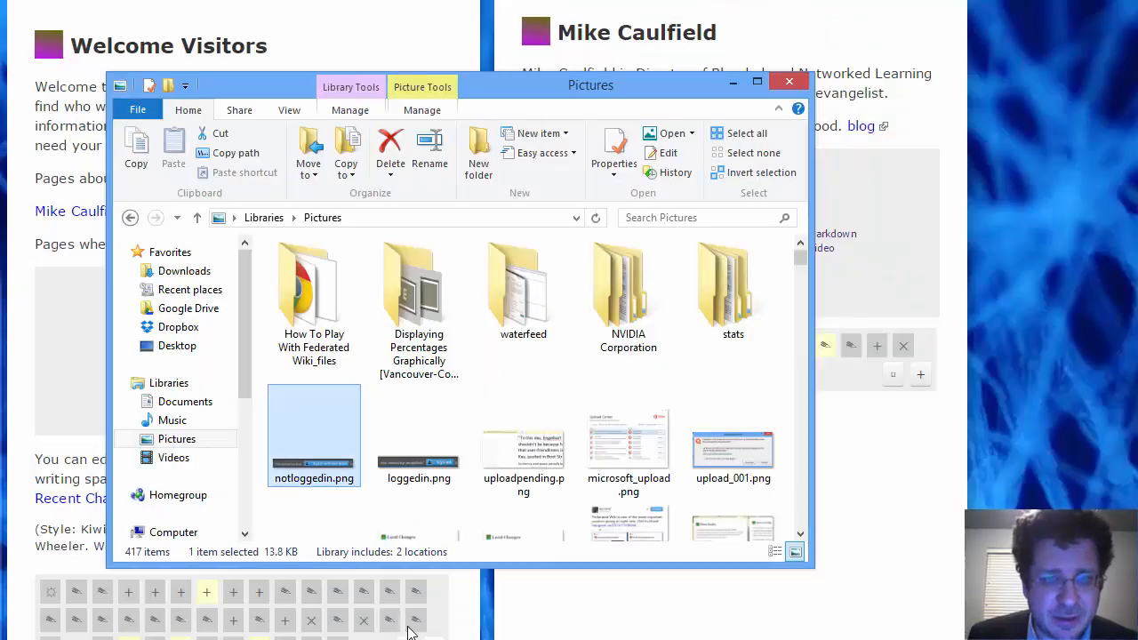
left_click_drag(802, 257, 805, 360)
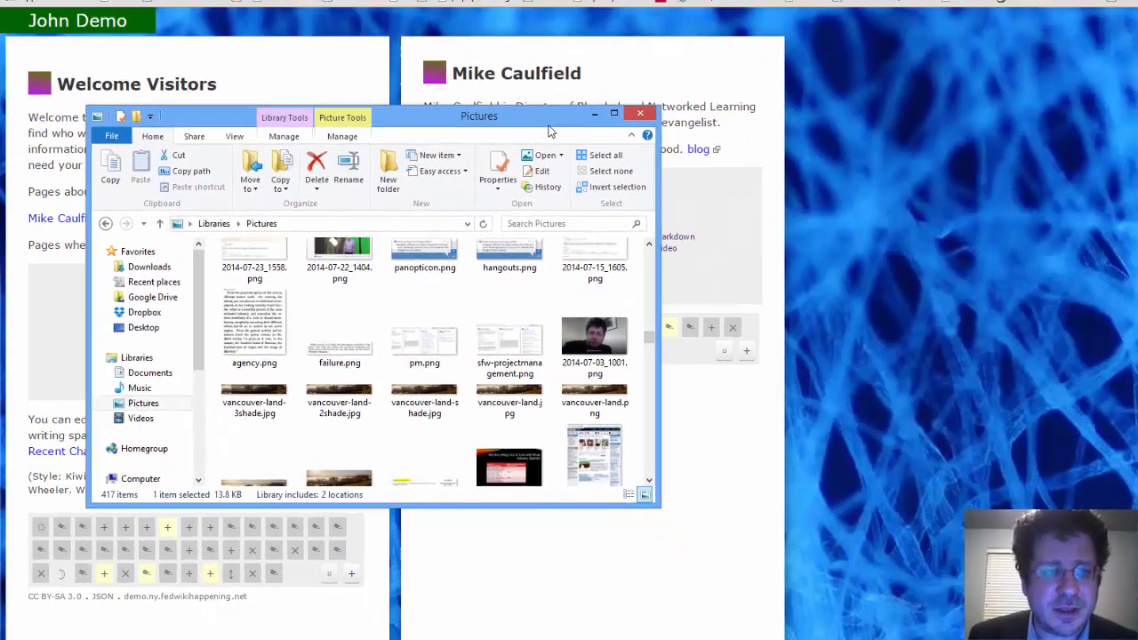
left_click_drag(678, 96, 411, 64)
left_click(327, 296)
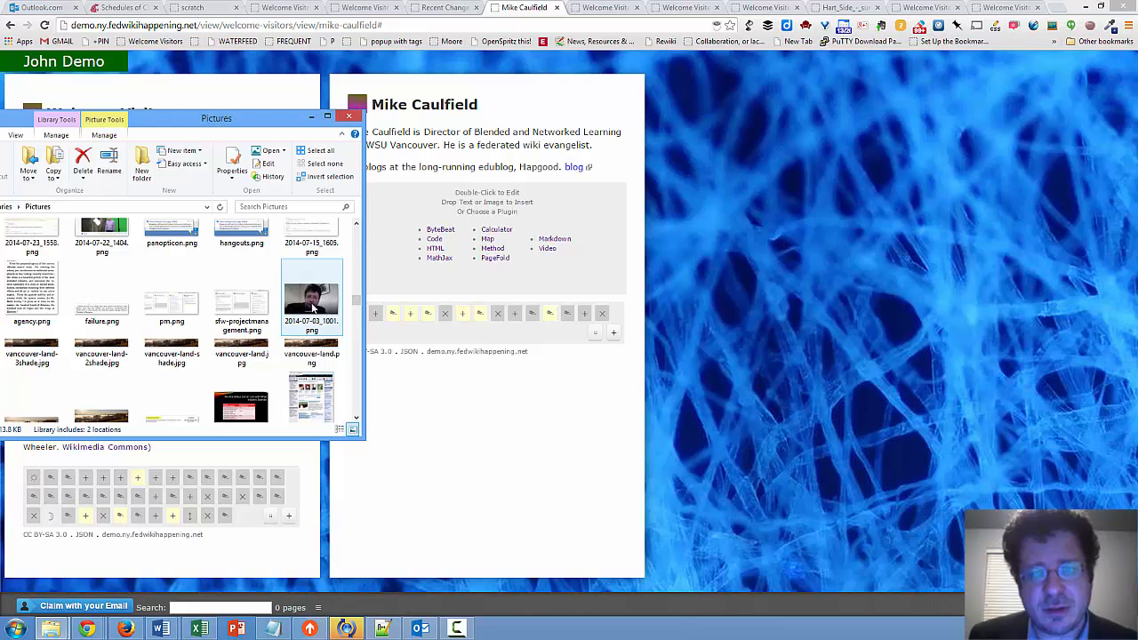
left_click_drag(313, 307, 546, 257)
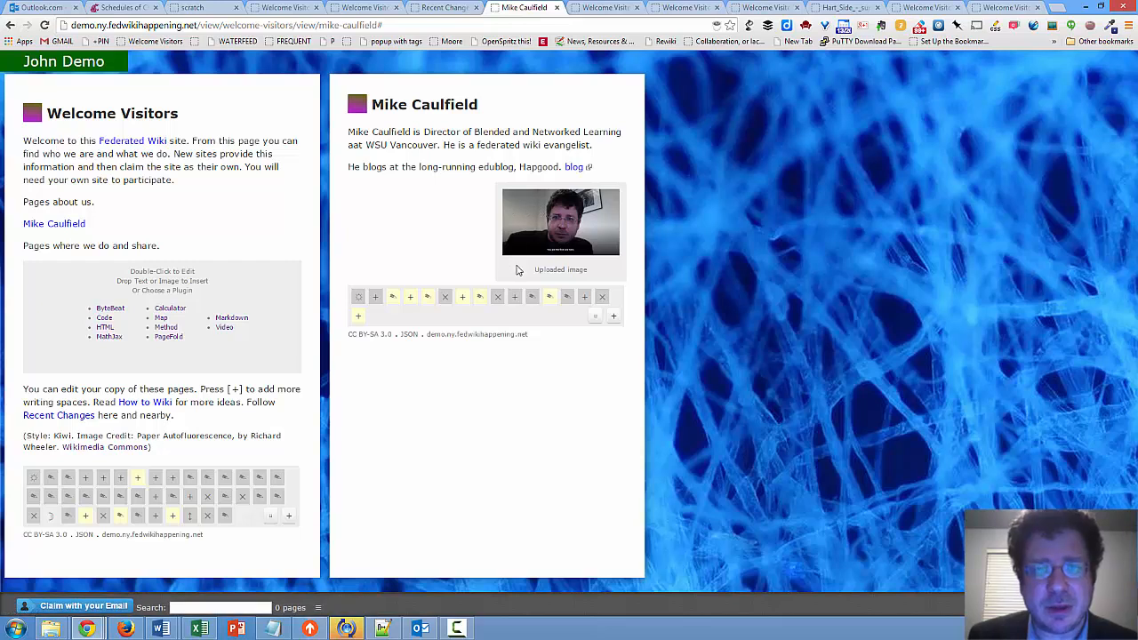
Move the uploaded image item above both the blog paragraph and the bio paragraph
left_click_drag(516, 269, 534, 185)
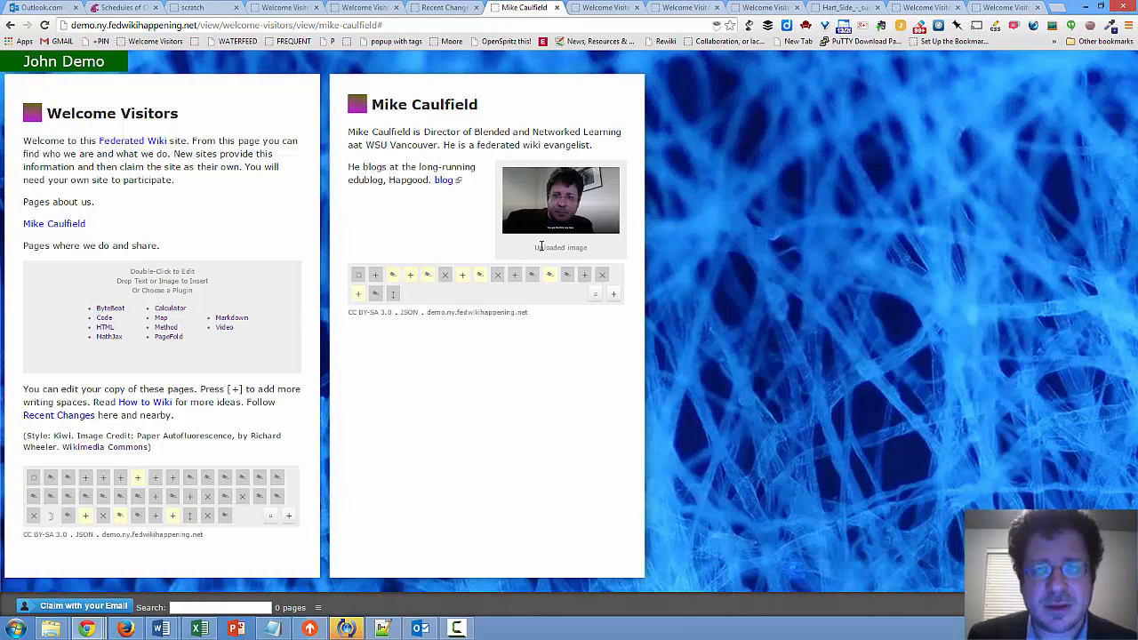
left_click_drag(530, 256, 540, 184)
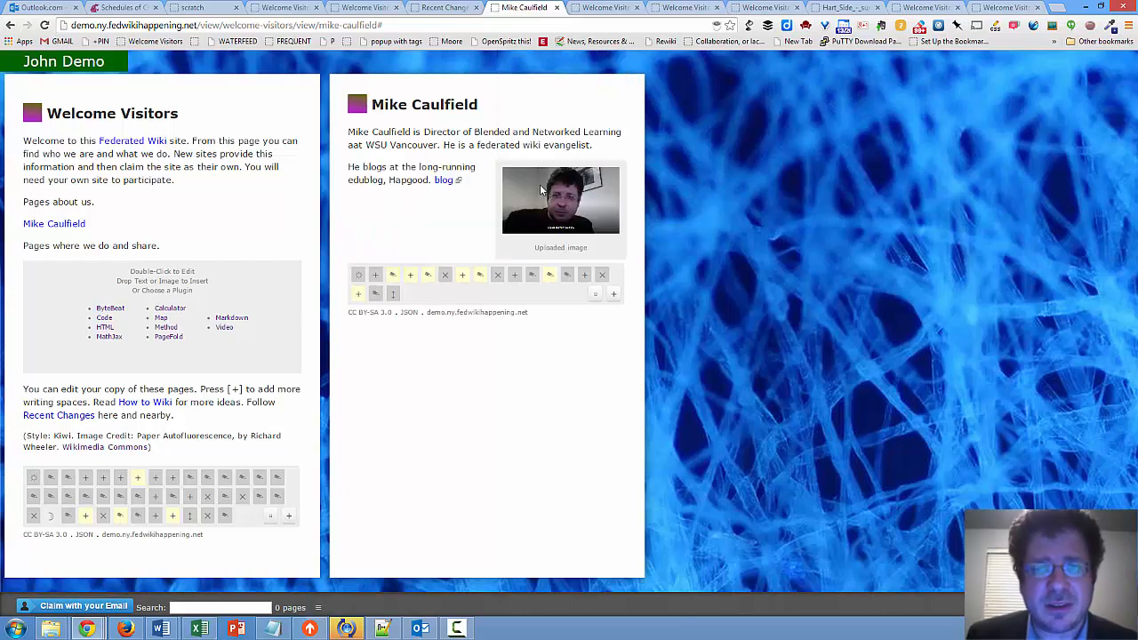
left_click_drag(464, 145, 463, 169)
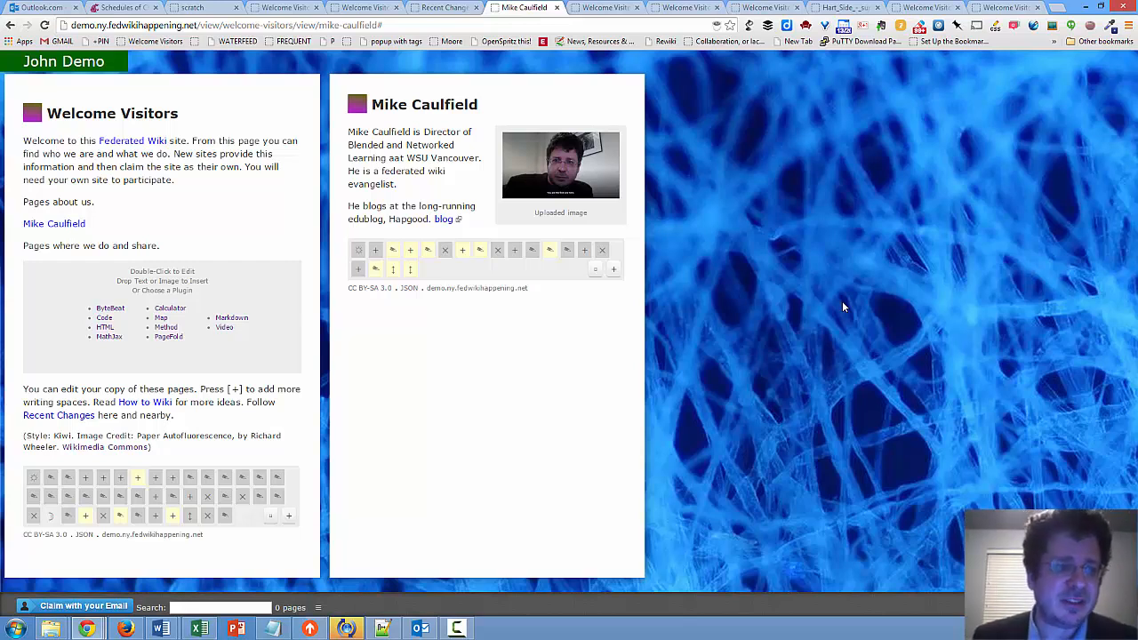
Enter the page link "[[December Journal]]" in the empty item under "Pages where we do and share." and save it
double_click(72, 291)
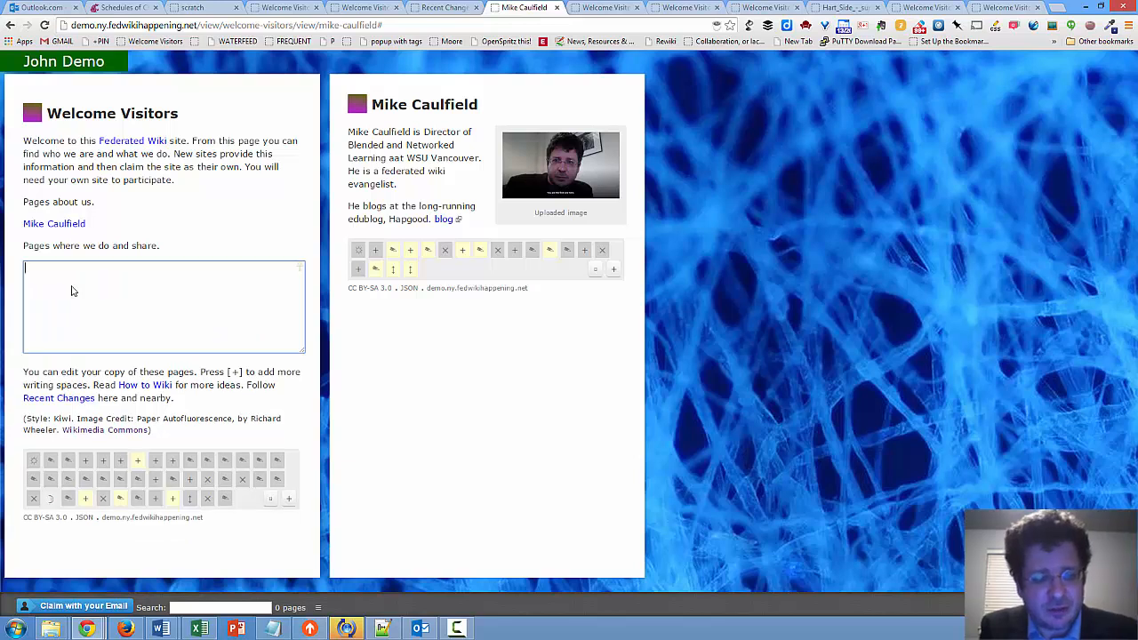
type("[[De")
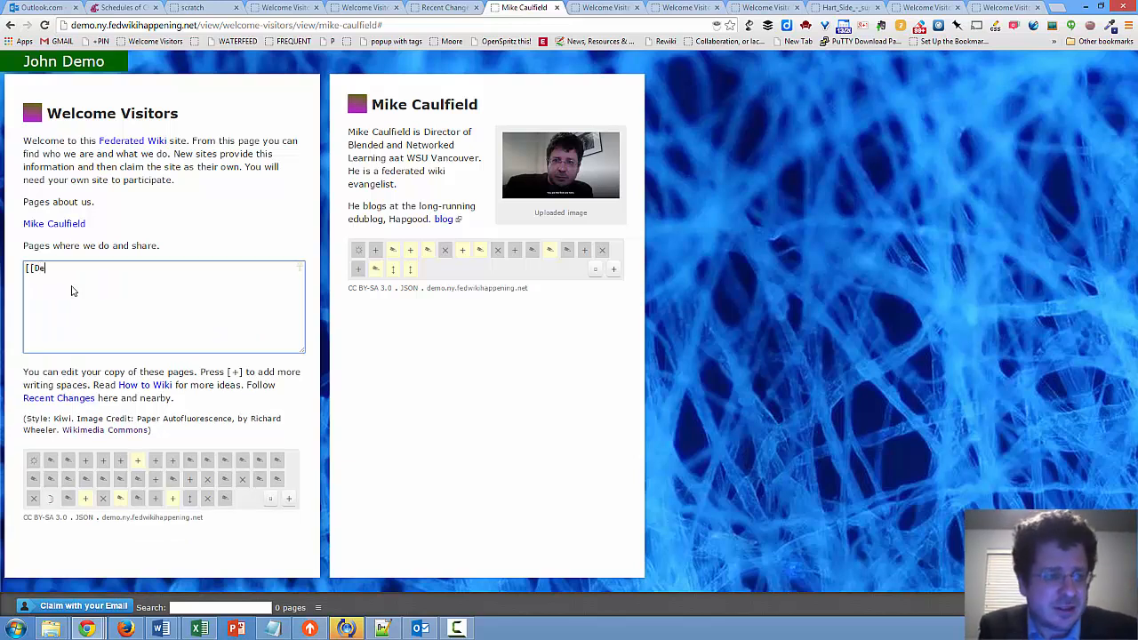
type("cember Journal]]")
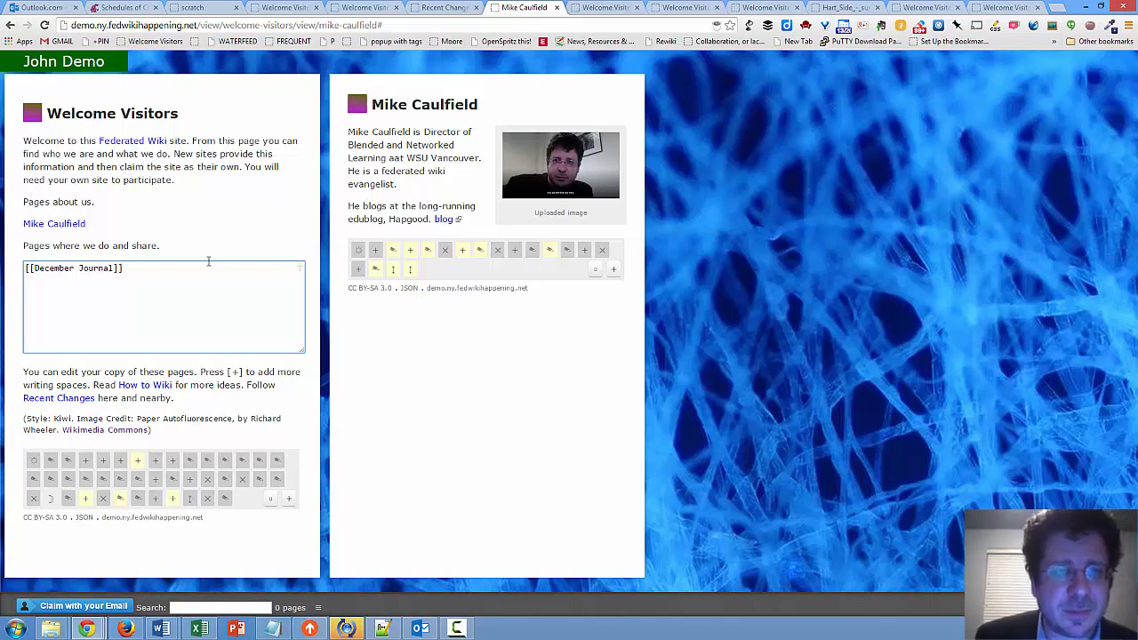
left_click(313, 212)
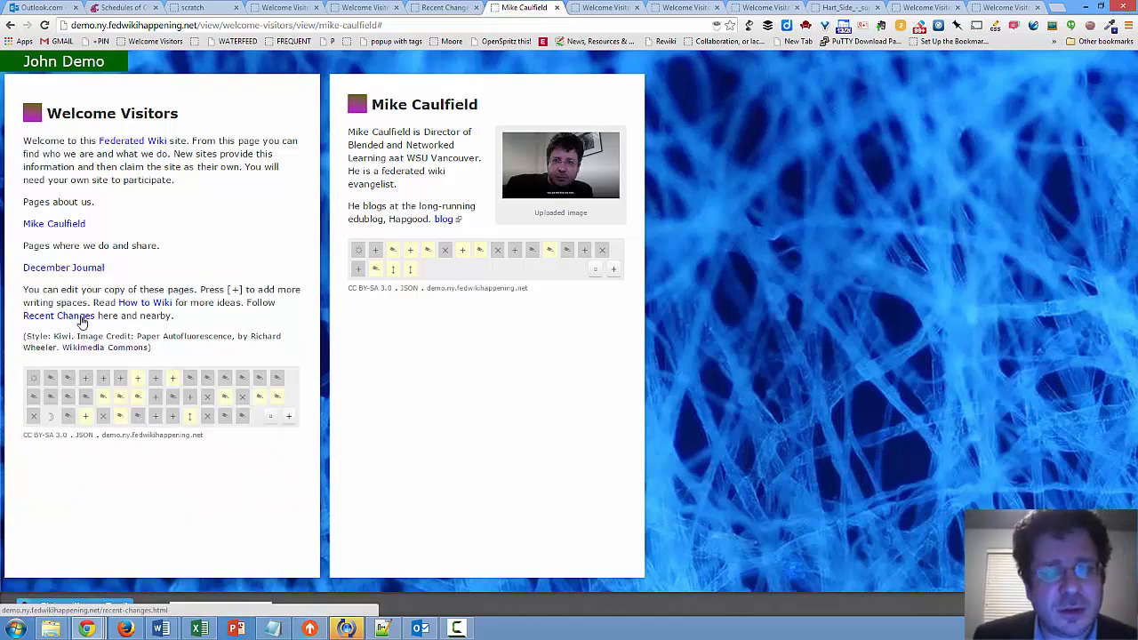
Open the December Journal page, creating it if needed, and add a new item containing the page link "[[Patient Readings]]"
left_click(80, 269)
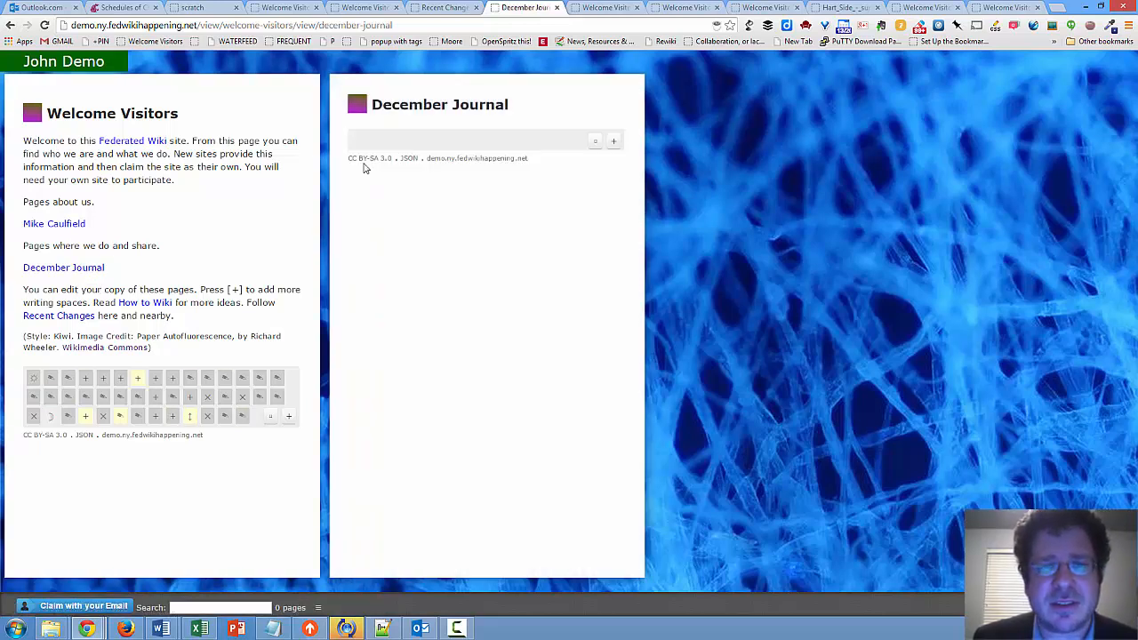
left_click(613, 142)
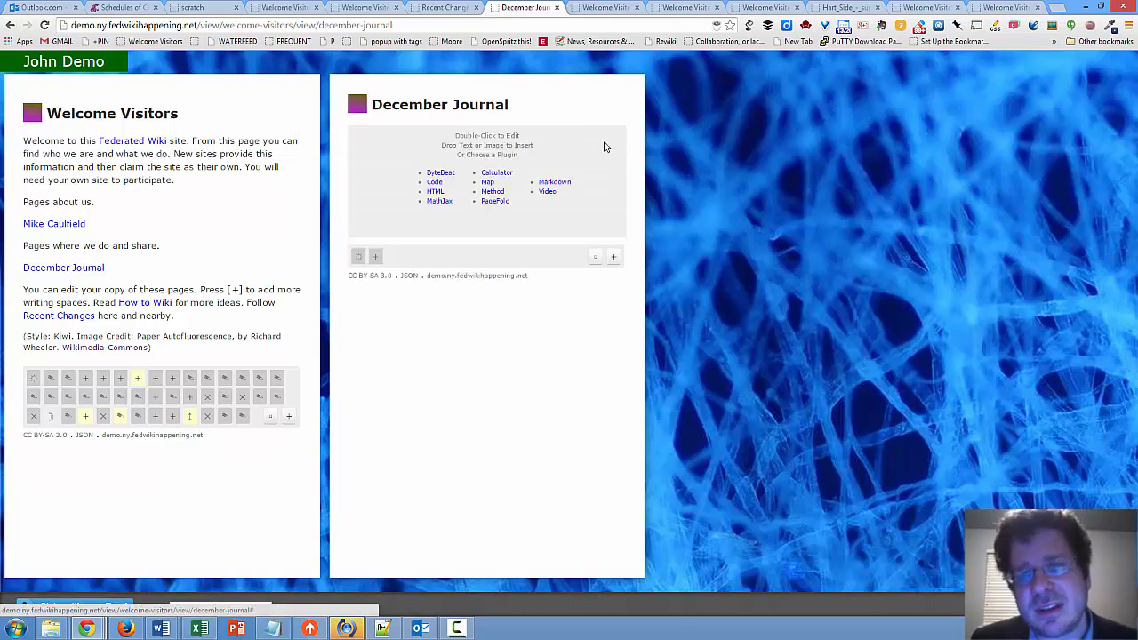
double_click(595, 147)
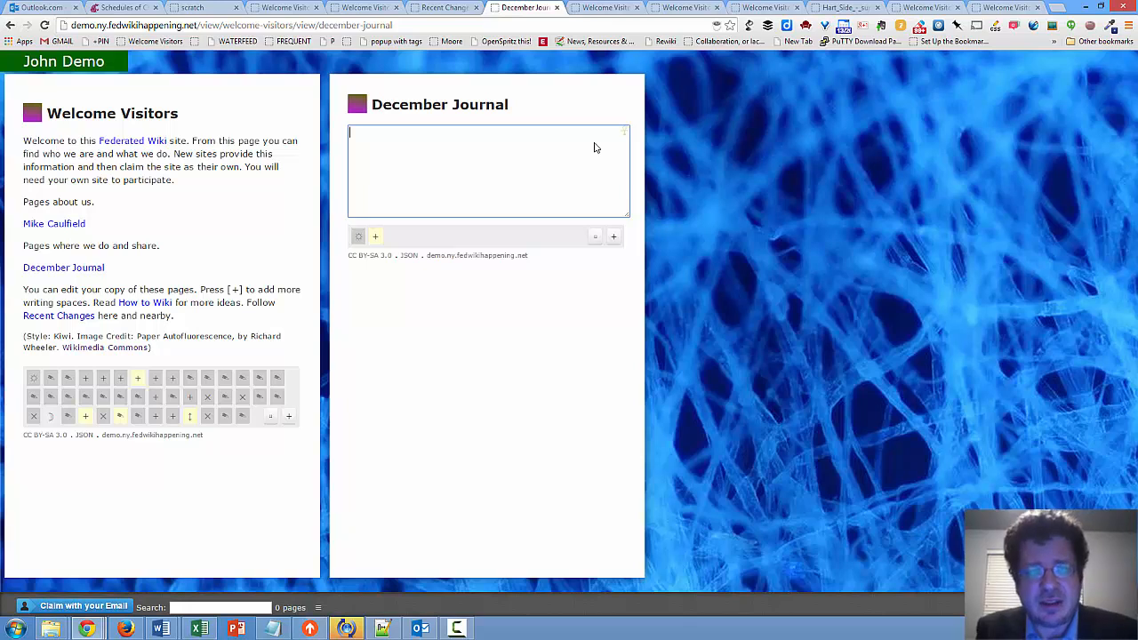
type("[[")
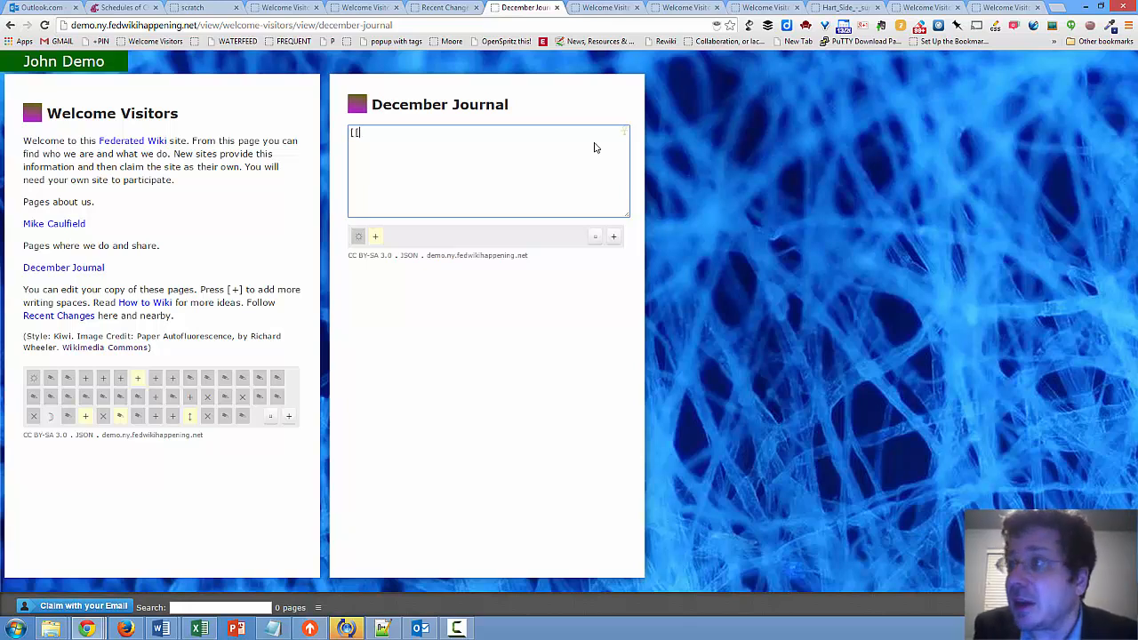
type("Patient R")
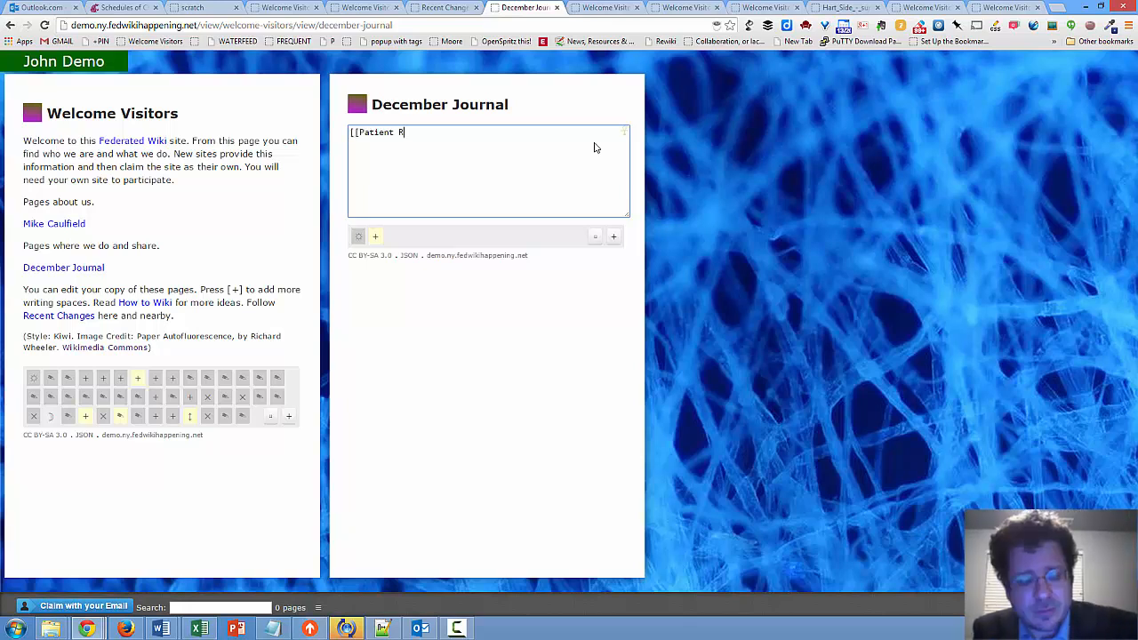
type("eadings")
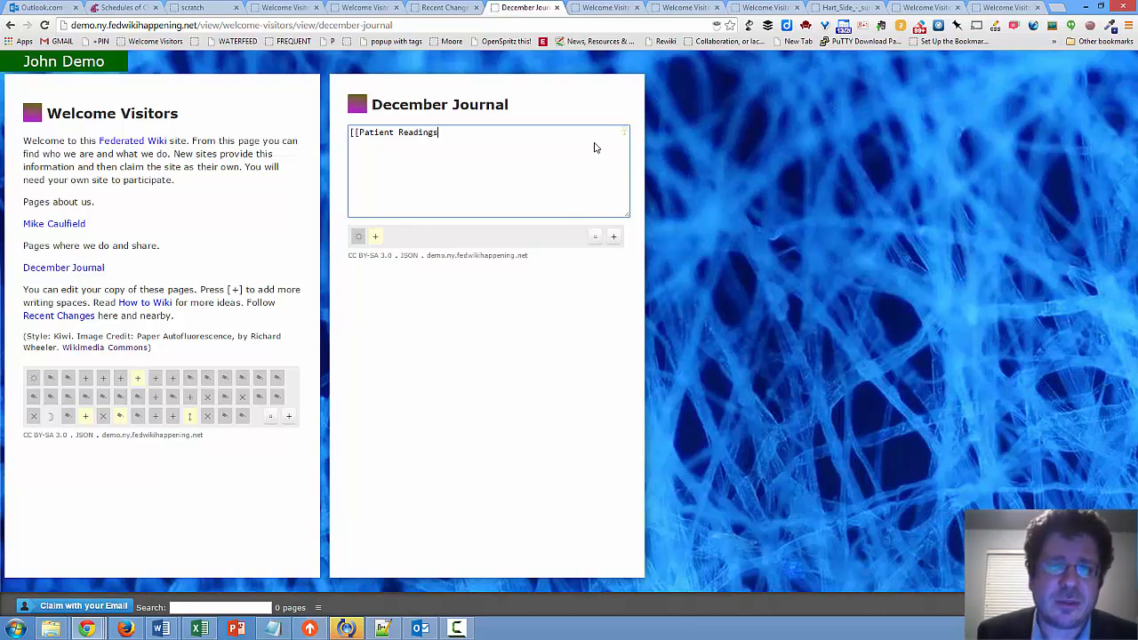
type("]]")
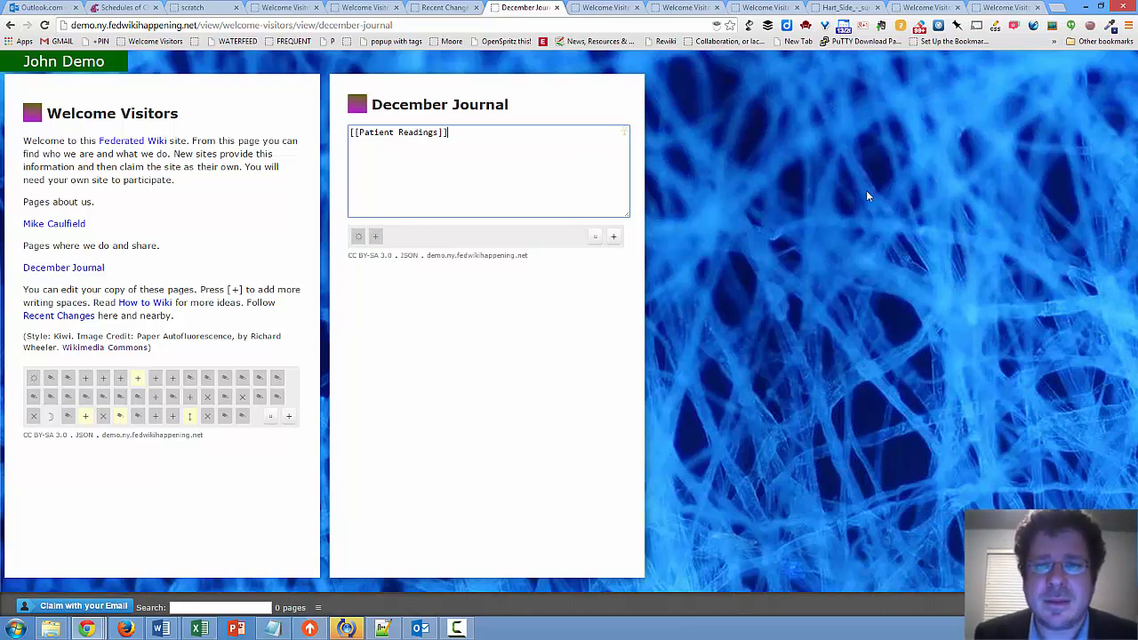
left_click(867, 193)
Follow the Patient Readings link and highlight the title of the page it leads to
left_click(406, 134)
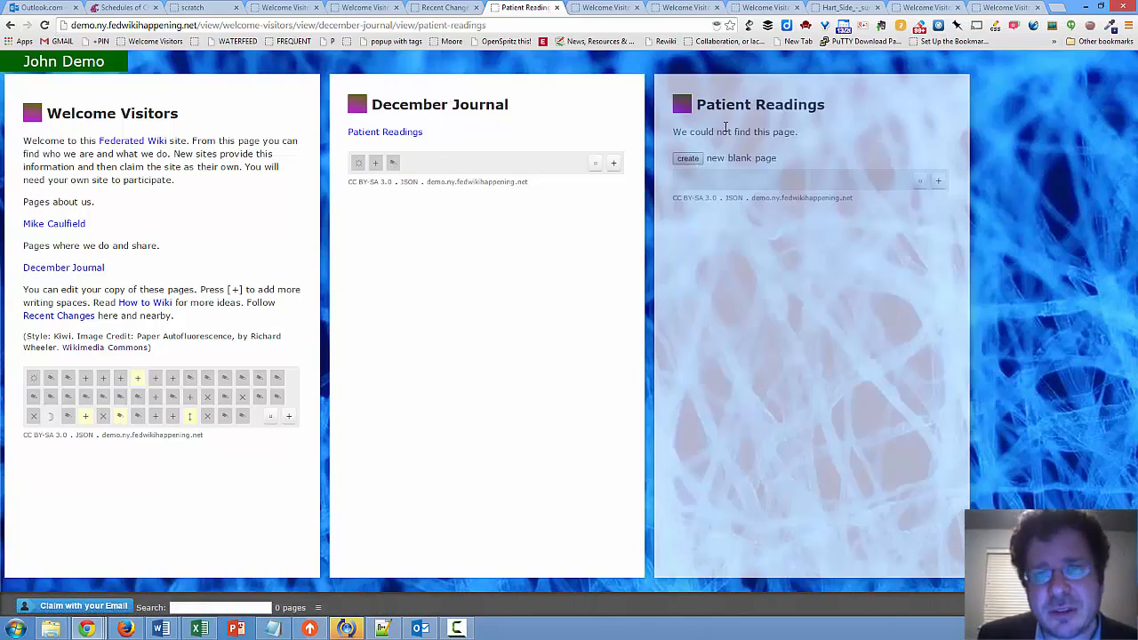
left_click_drag(696, 107, 881, 111)
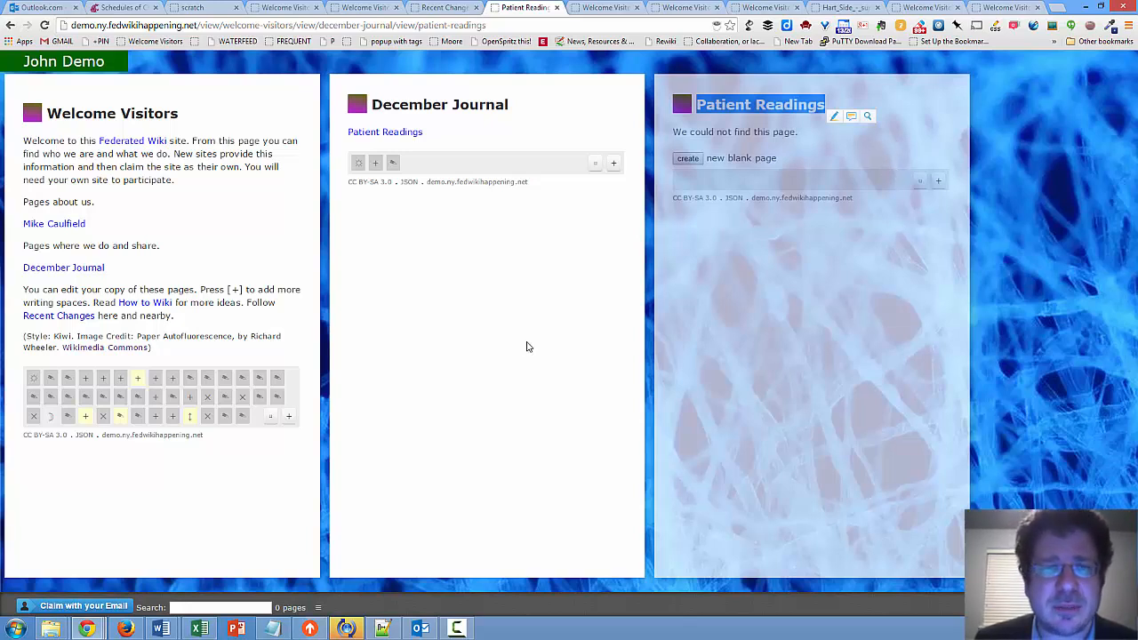
Add a second item below the Patient Readings link containing "[[Question: Why do I keep getting the Orange Halo of death?]]" and save it
double_click(445, 135)
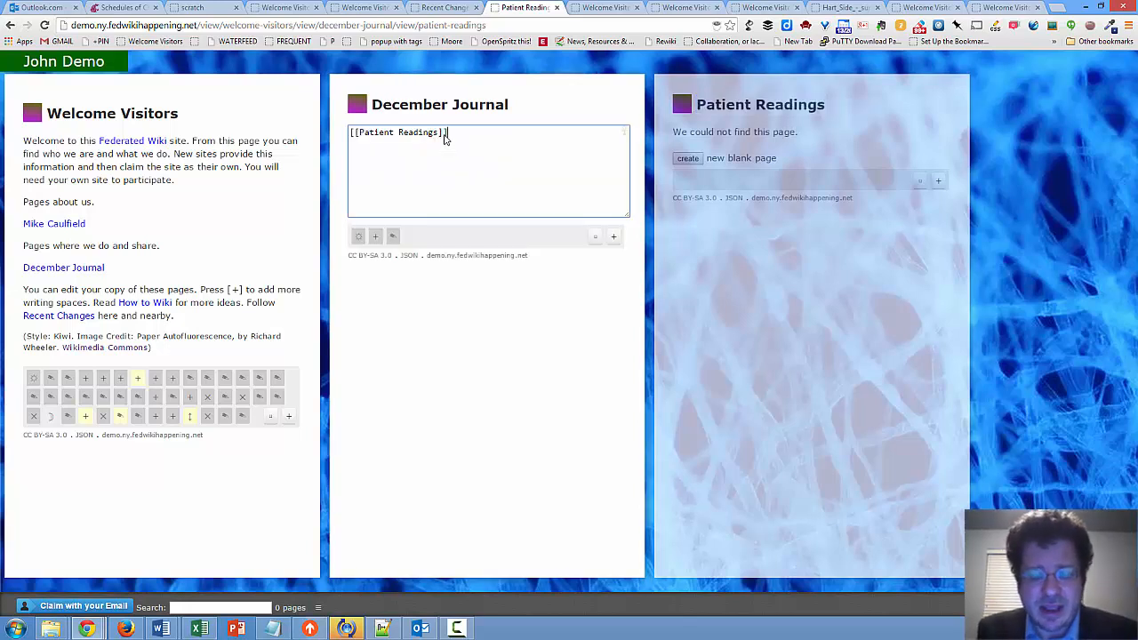
key("Return")
type("[[")
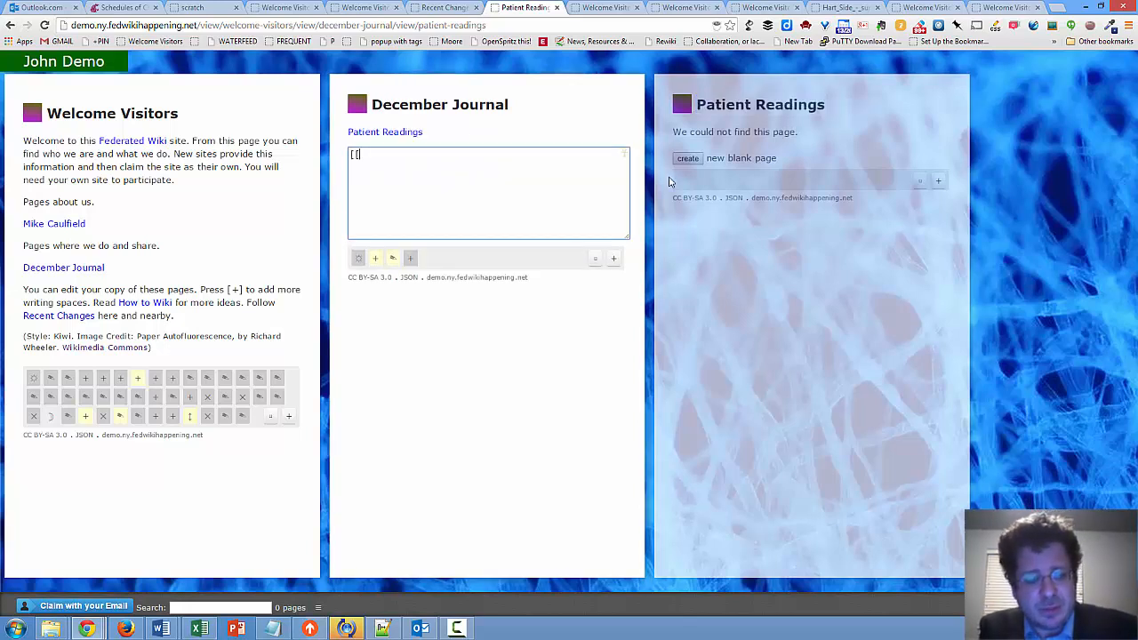
type("Quest")
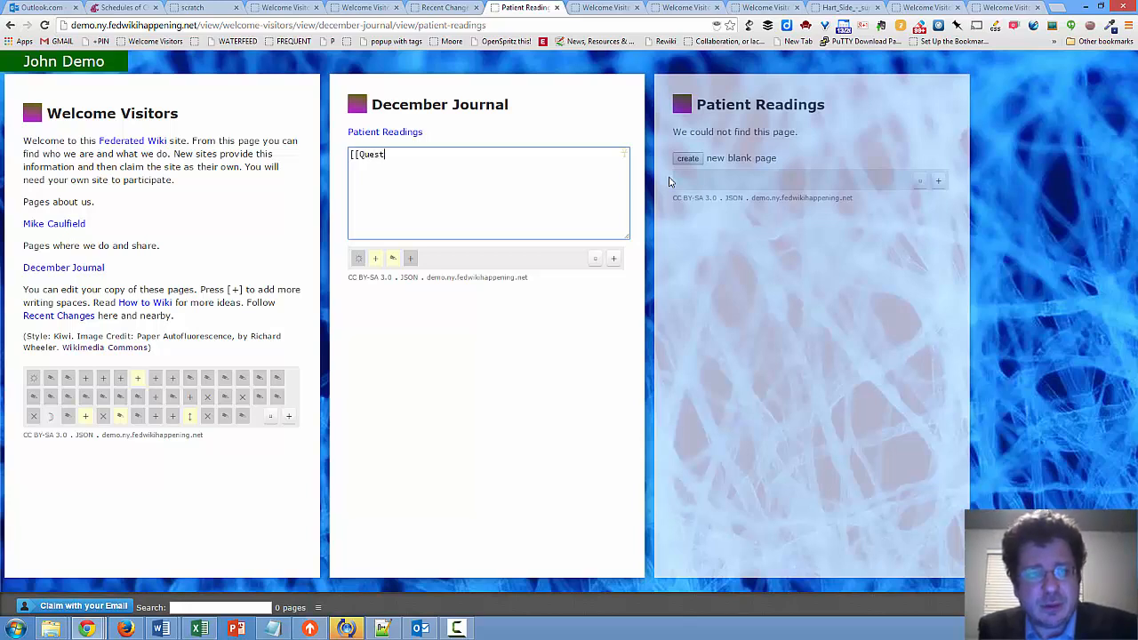
type("ion")
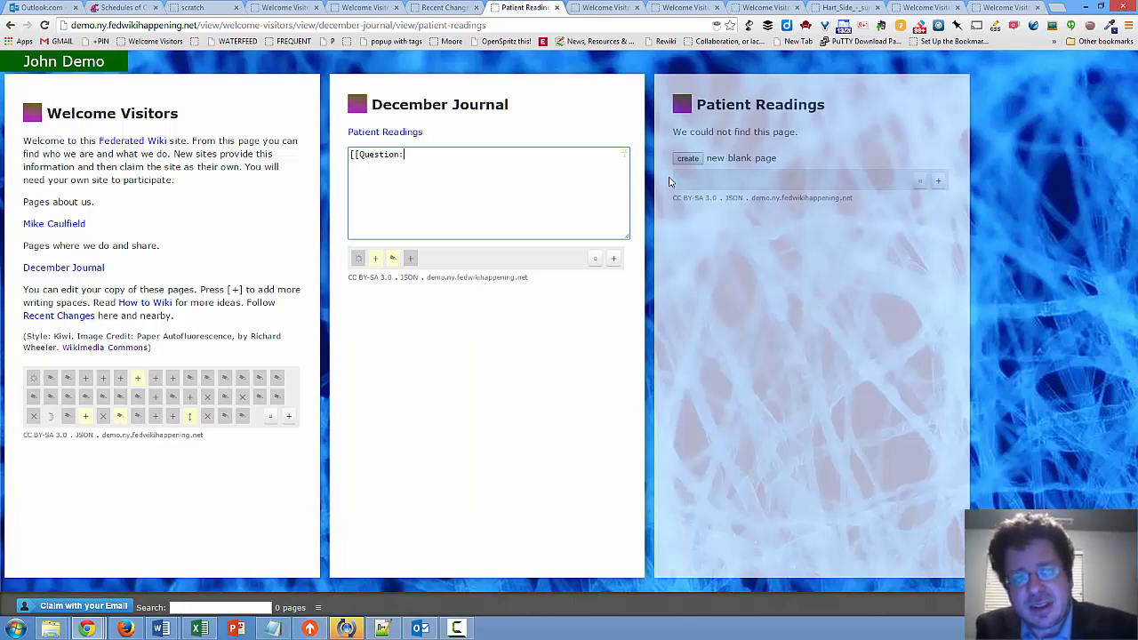
type(": Why do I keep getting the Orange Halo of death?]]")
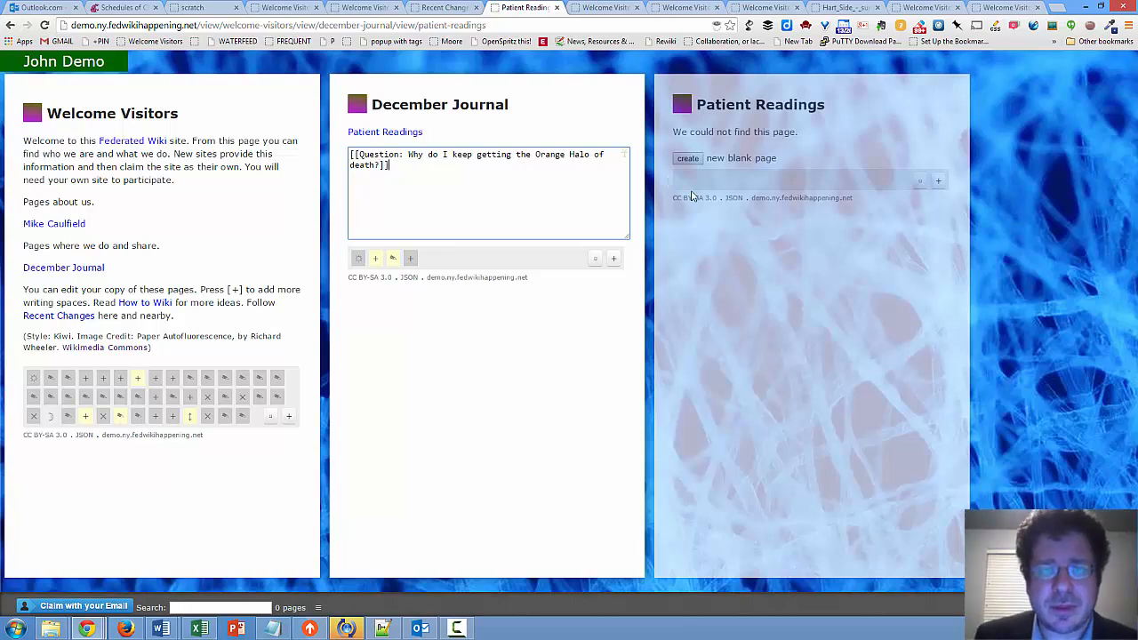
left_click(912, 435)
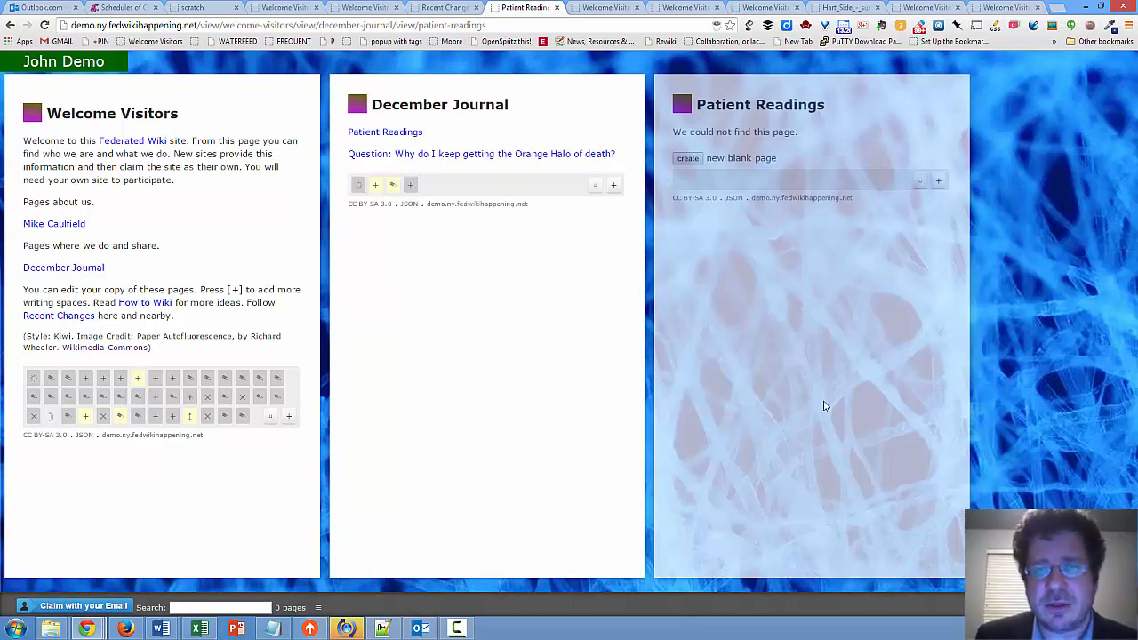
Follow the Orange Halo question link in the December Journal and create its new blank page
left_click(527, 156)
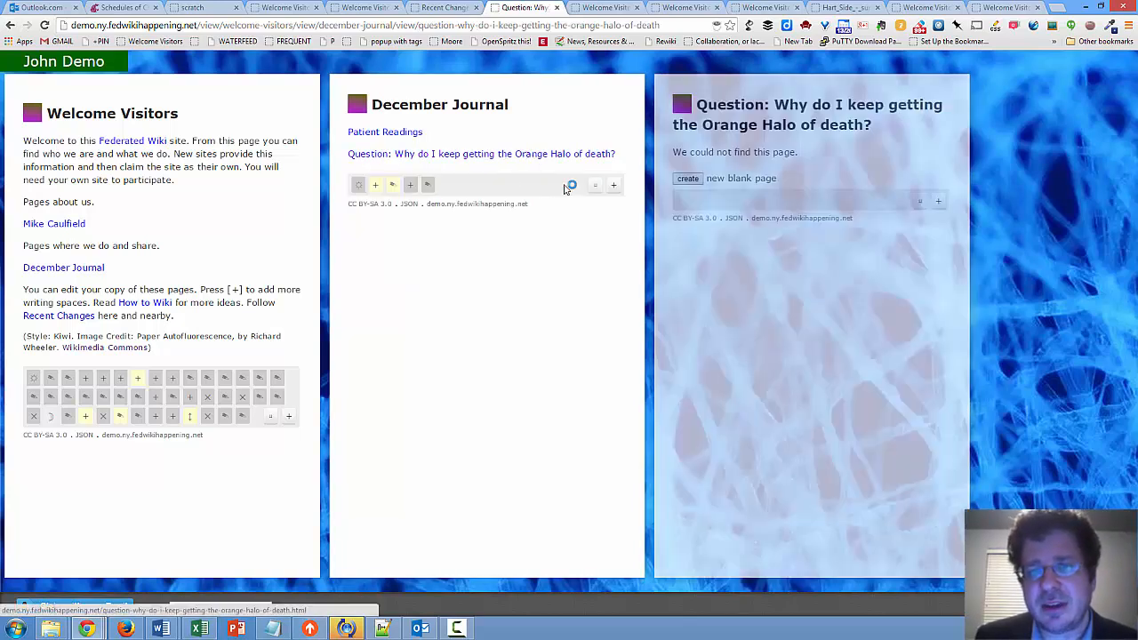
left_click(689, 179)
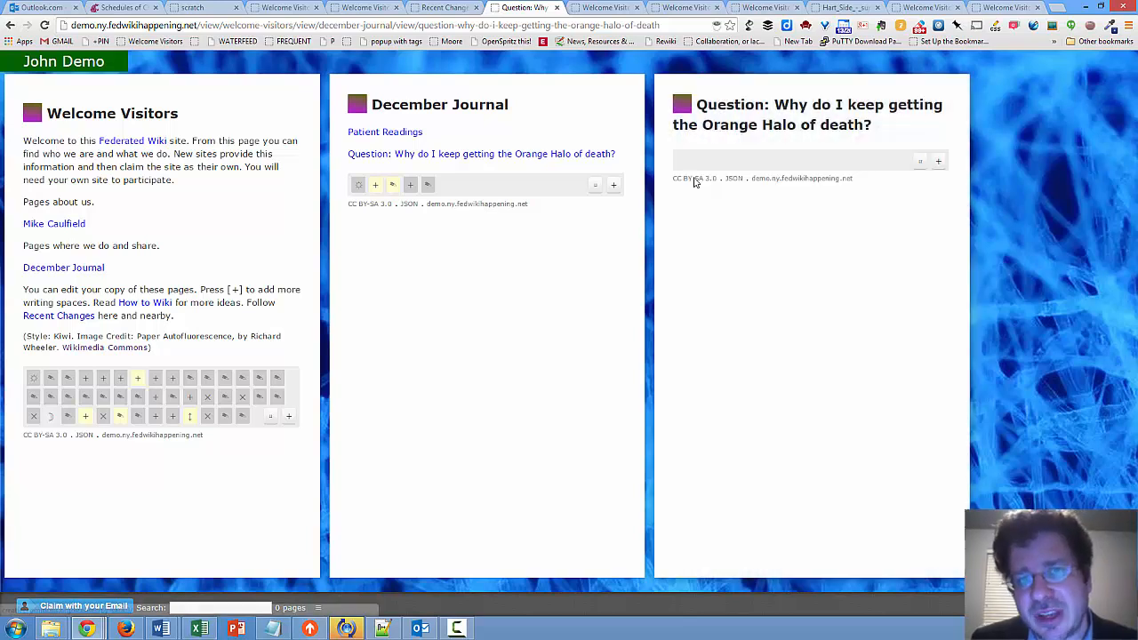